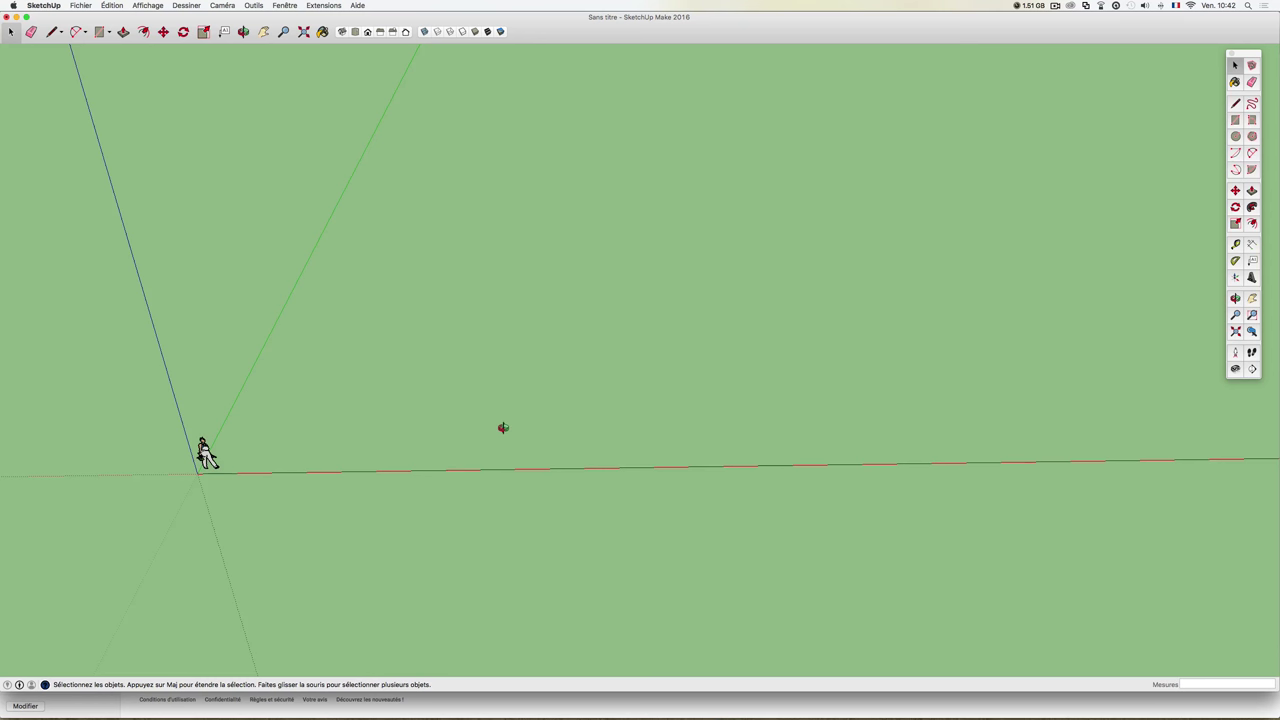
Draw a large base rectangle from the origin to a far opposite corner on the ground
{"action": "mouse_move", "coordinate": [500, 428]}
{"action": "middle_mouse_down"}
{"action": "mouse_move", "coordinate": [466, 408]}
{"action": "mouse_move", "coordinate": [722, 432]}
{"action": "middle_mouse_up"}
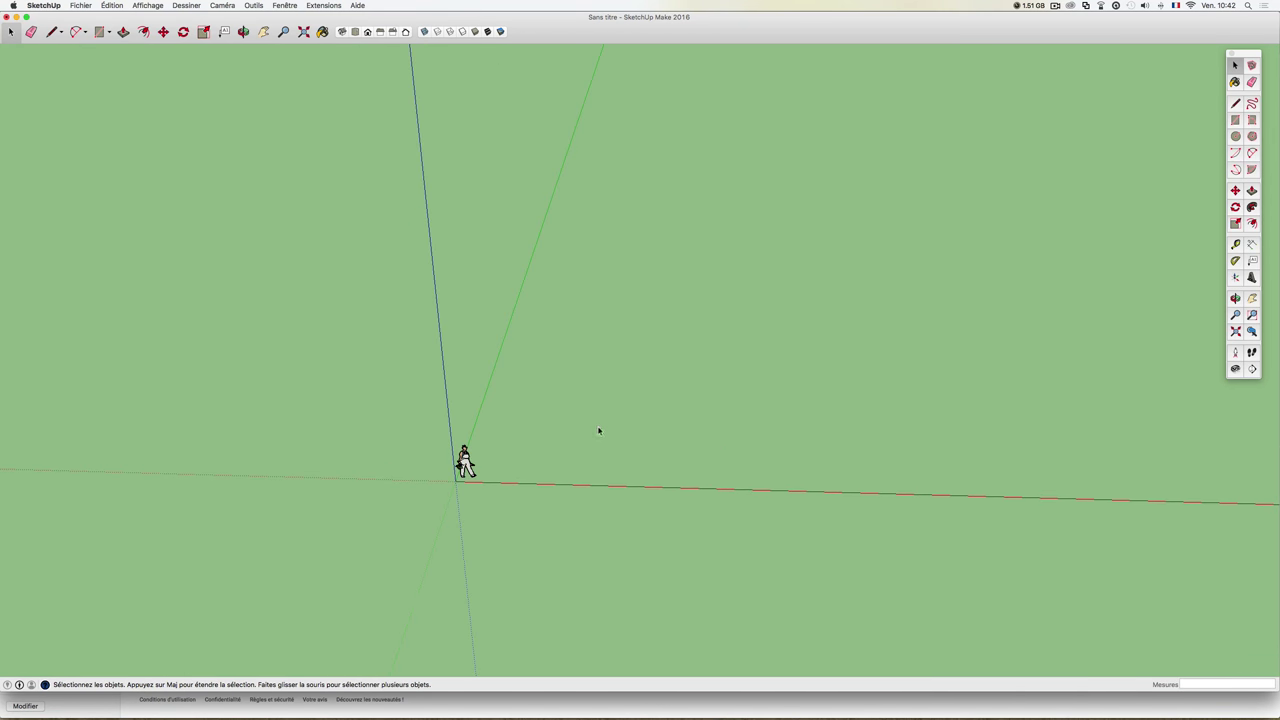
{"action": "mouse_move", "coordinate": [597, 431]}
{"action": "middle_mouse_down"}
{"action": "mouse_move", "coordinate": [600, 406]}
{"action": "mouse_move", "coordinate": [746, 417]}
{"action": "mouse_move", "coordinate": [535, 442]}
{"action": "mouse_move", "coordinate": [563, 427]}
{"action": "middle_mouse_up"}
{"action": "mouse_move", "coordinate": [401, 405]}
{"action": "middle_mouse_down"}
{"action": "mouse_move", "coordinate": [357, 389]}
{"action": "mouse_move", "coordinate": [429, 400]}
{"action": "mouse_move", "coordinate": [363, 438]}
{"action": "mouse_move", "coordinate": [457, 429]}
{"action": "mouse_move", "coordinate": [437, 429]}
{"action": "middle_mouse_up"}
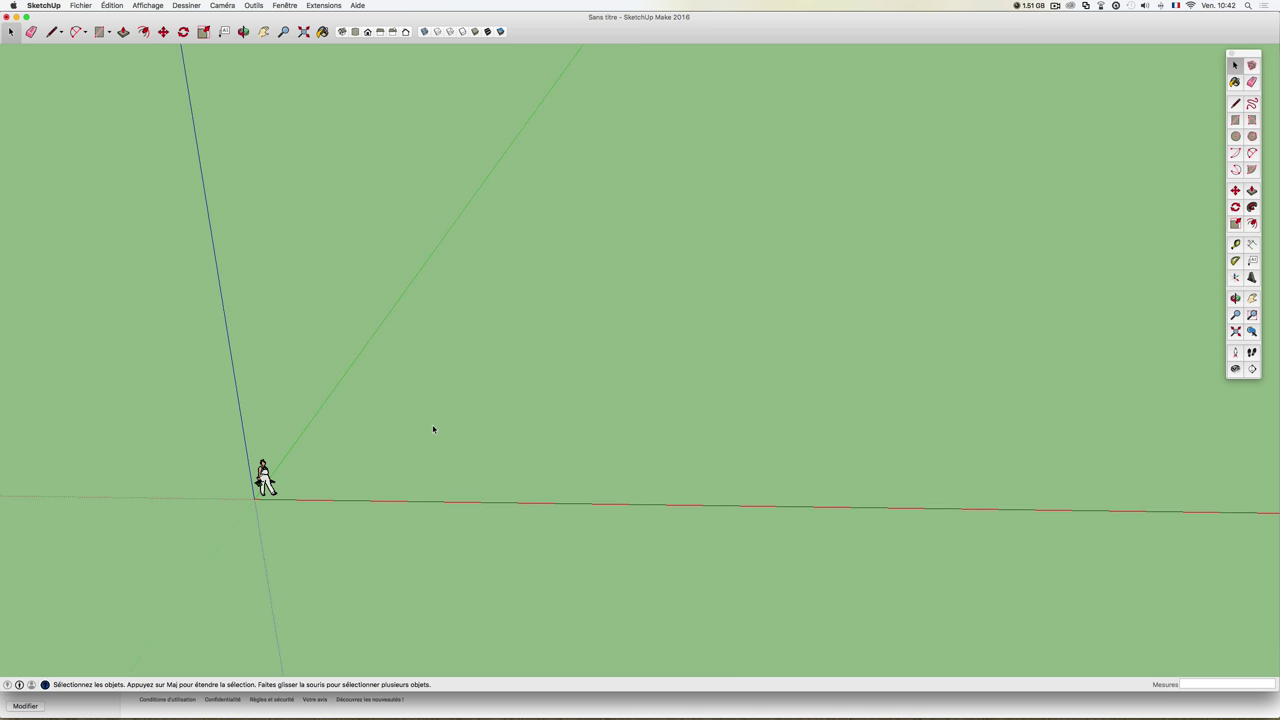
{"action": "key", "text": "r"}
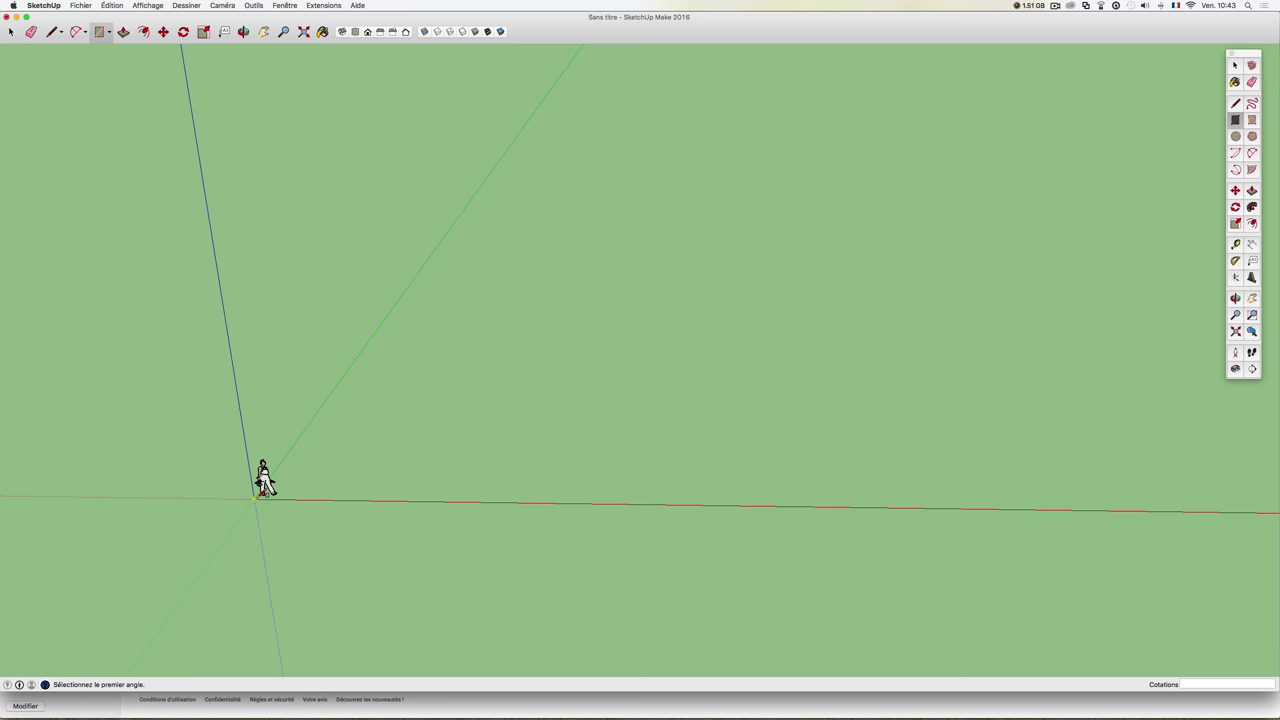
{"action": "left_click", "coordinate": [257, 497]}
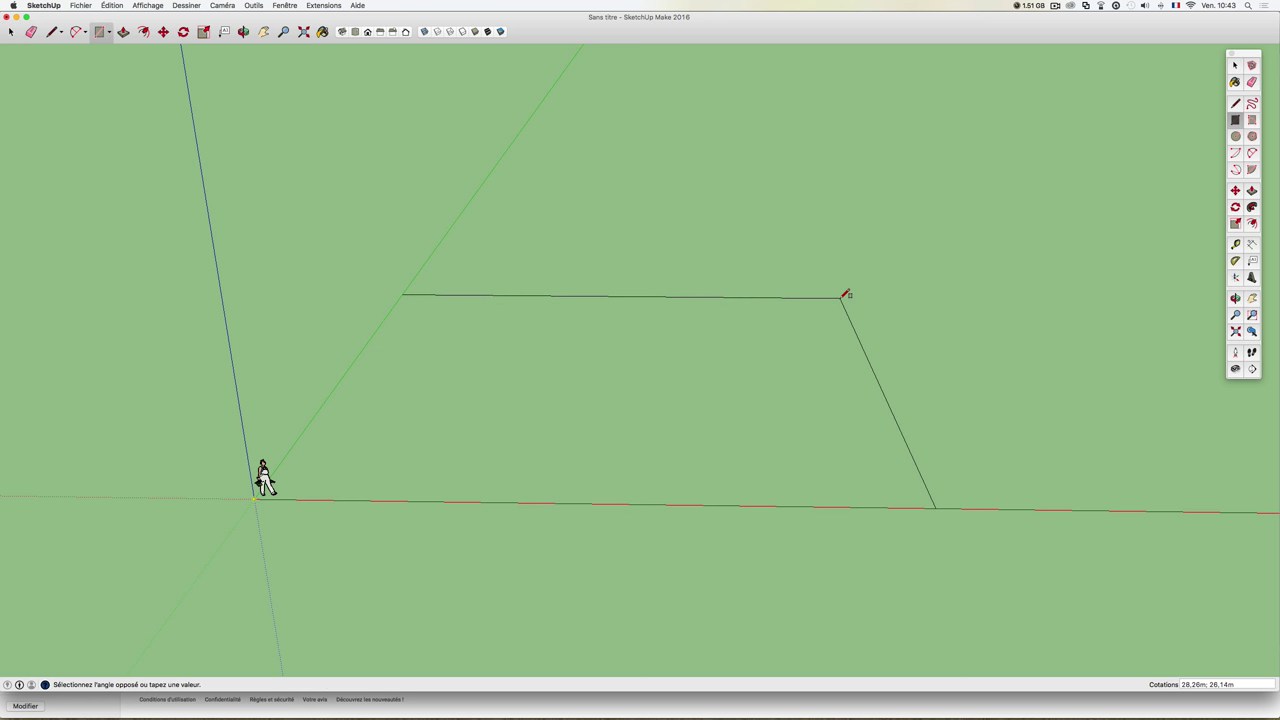
{"action": "left_click", "coordinate": [860, 291]}
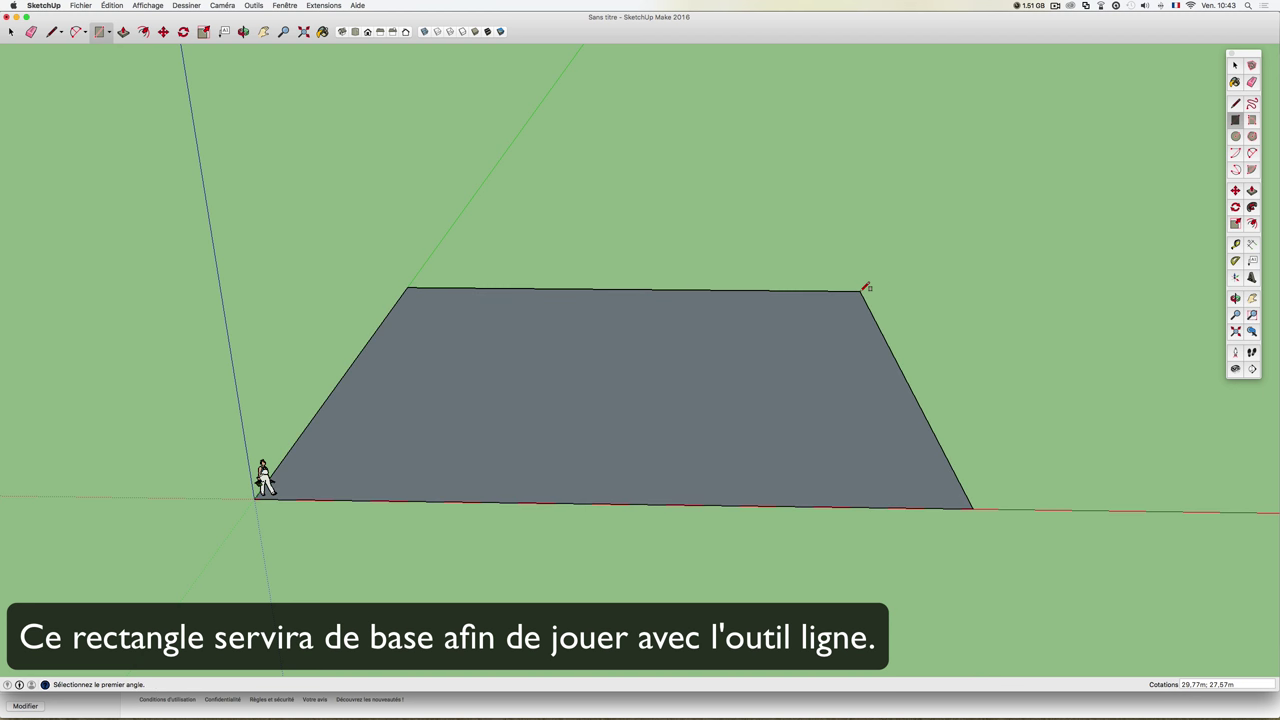
{"action": "mouse_move", "coordinate": [660, 392]}
{"action": "middle_mouse_down"}
{"action": "mouse_move", "coordinate": [528, 415]}
{"action": "mouse_move", "coordinate": [789, 317]}
{"action": "middle_mouse_up"}
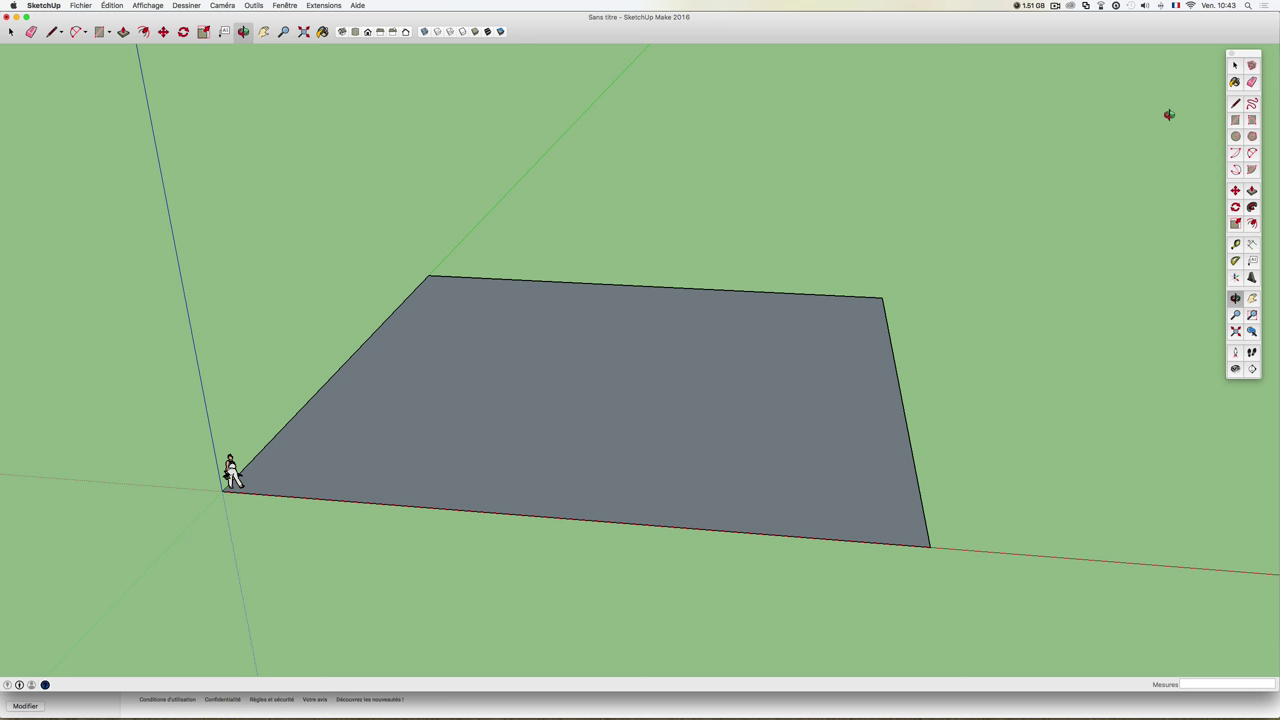
{"action": "left_click", "coordinate": [1235, 66]}
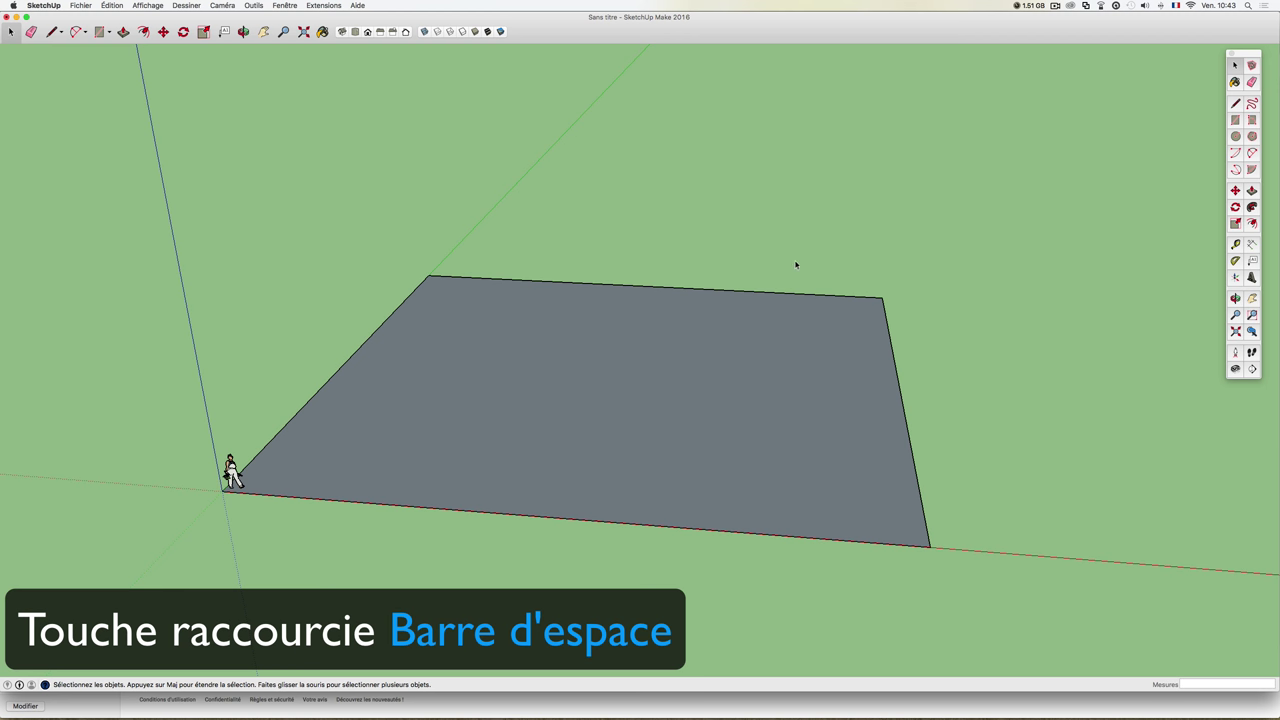
{"action": "mouse_move", "coordinate": [509, 369]}
{"action": "middle_mouse_down"}
{"action": "mouse_move", "coordinate": [560, 363]}
{"action": "mouse_move", "coordinate": [530, 385]}
{"action": "middle_mouse_up"}
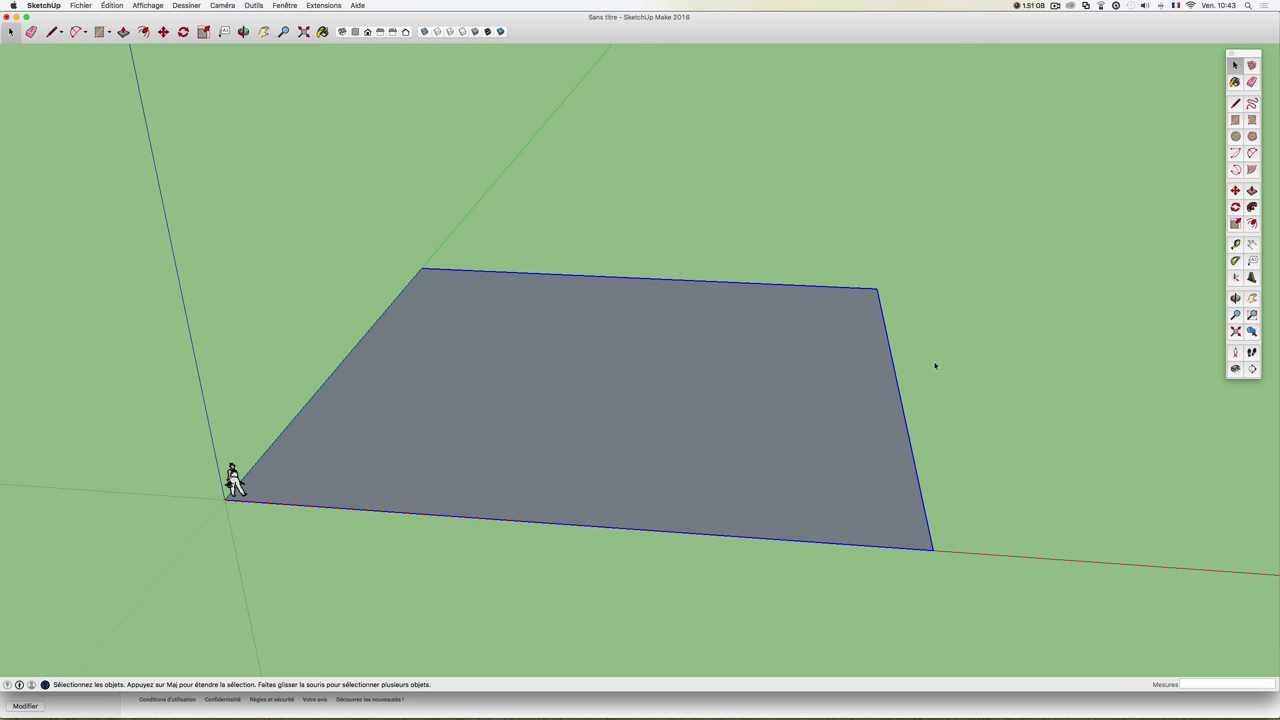
{"action": "middle_click_drag", "start_coordinate": [708, 356], "coordinate": [737, 351]}
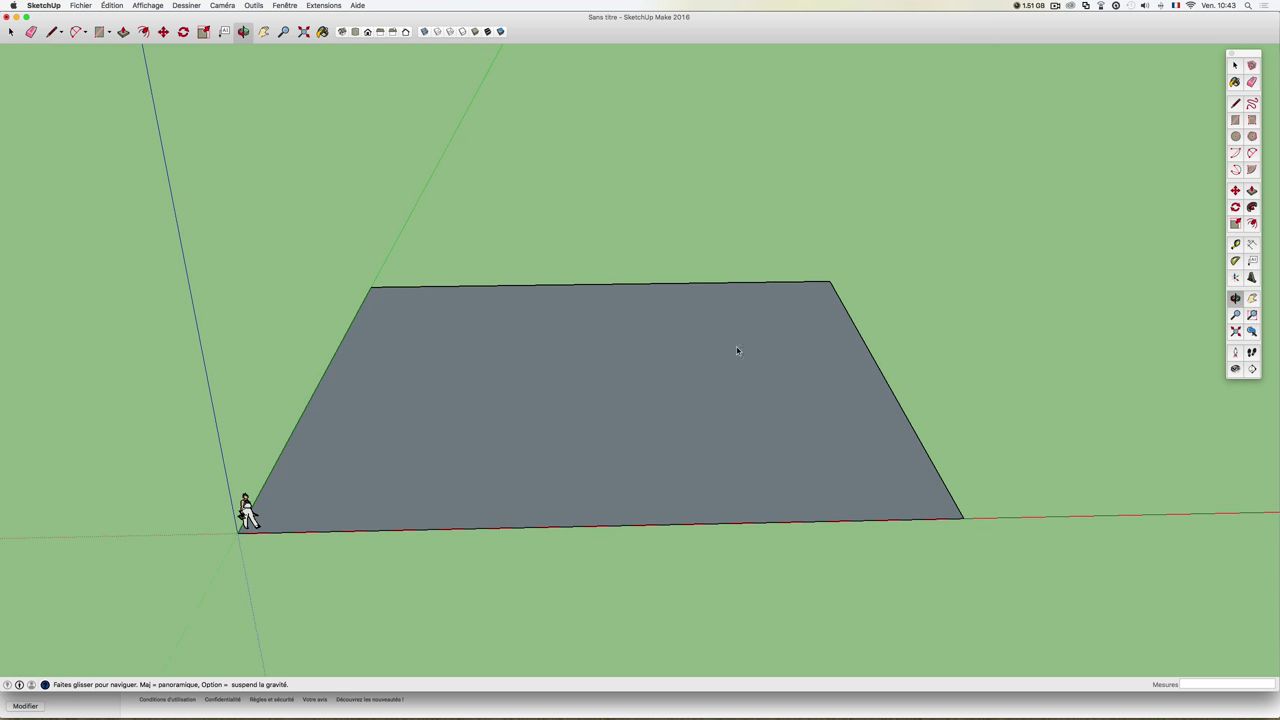
{"action": "mouse_move", "coordinate": [620, 383]}
{"action": "middle_mouse_down"}
{"action": "mouse_move", "coordinate": [551, 391]}
{"action": "mouse_move", "coordinate": [674, 383]}
{"action": "mouse_move", "coordinate": [645, 396]}
{"action": "middle_mouse_up"}
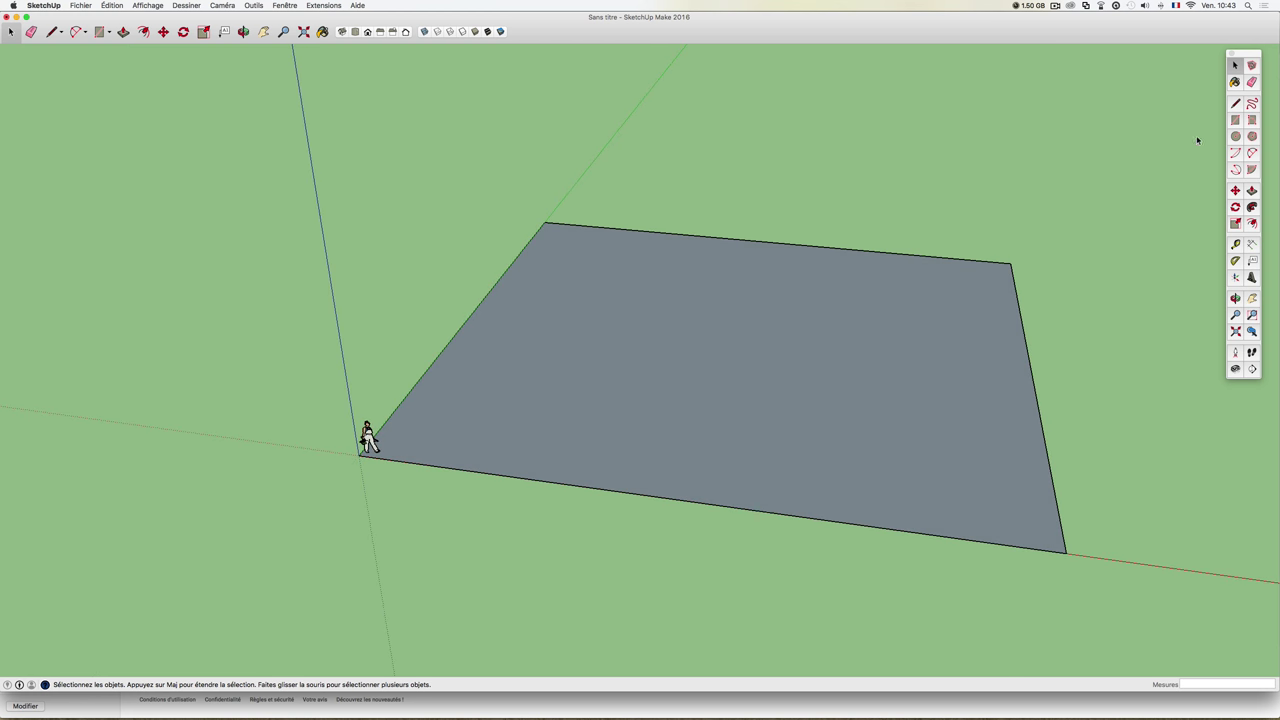
Draw two lines across the base, one parallel to its left edge and one parallel to its front edge
{"action": "key", "text": "l"}
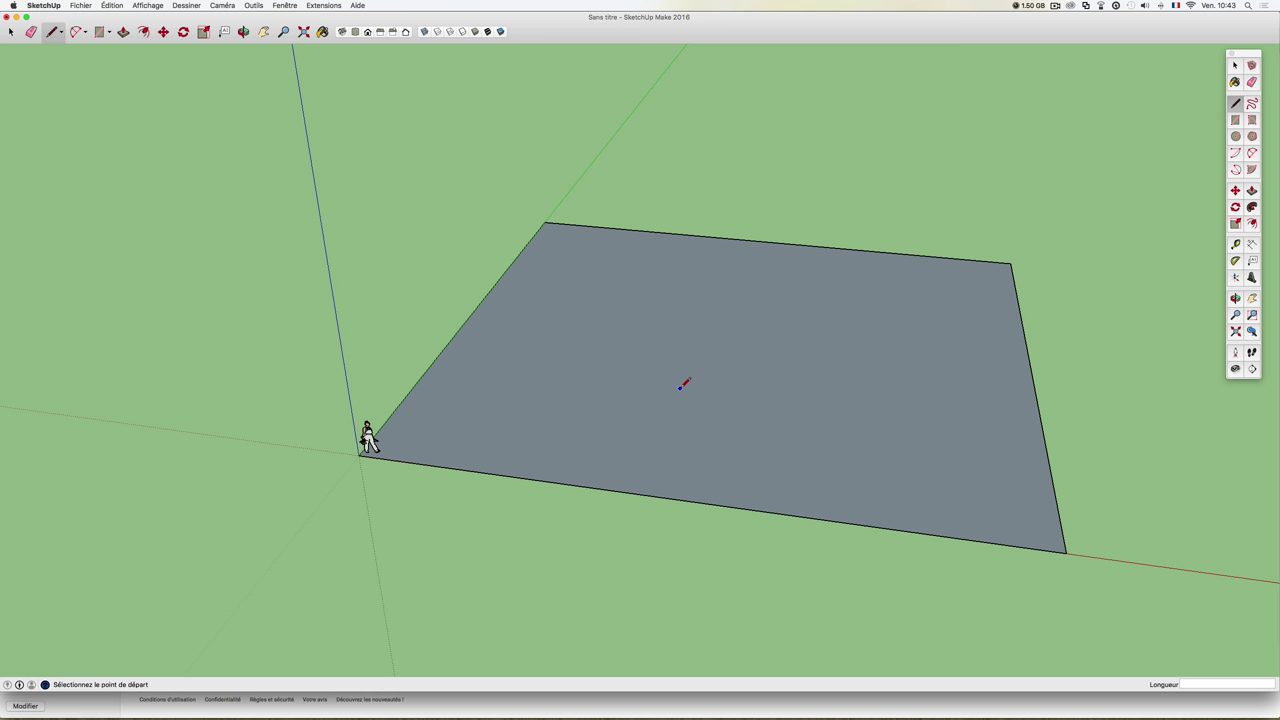
{"action": "left_click", "coordinate": [423, 461]}
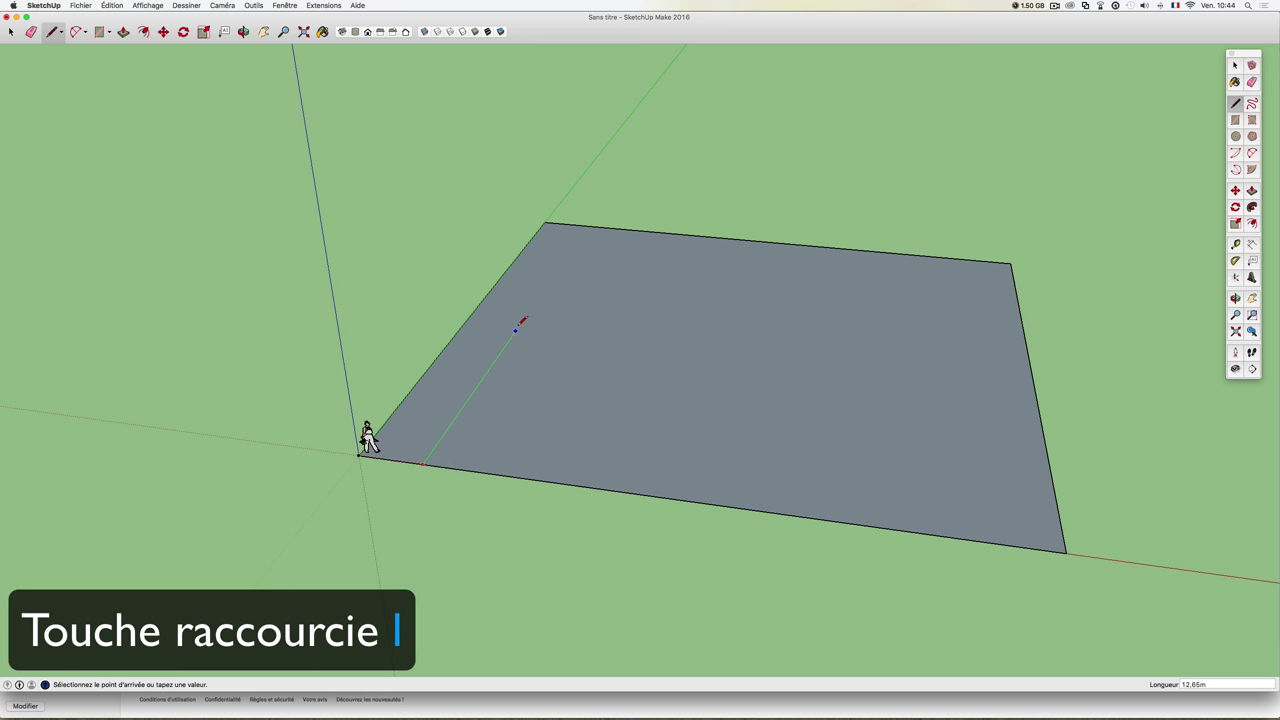
{"action": "left_click", "coordinate": [590, 224]}
{"action": "left_click", "coordinate": [458, 416]}
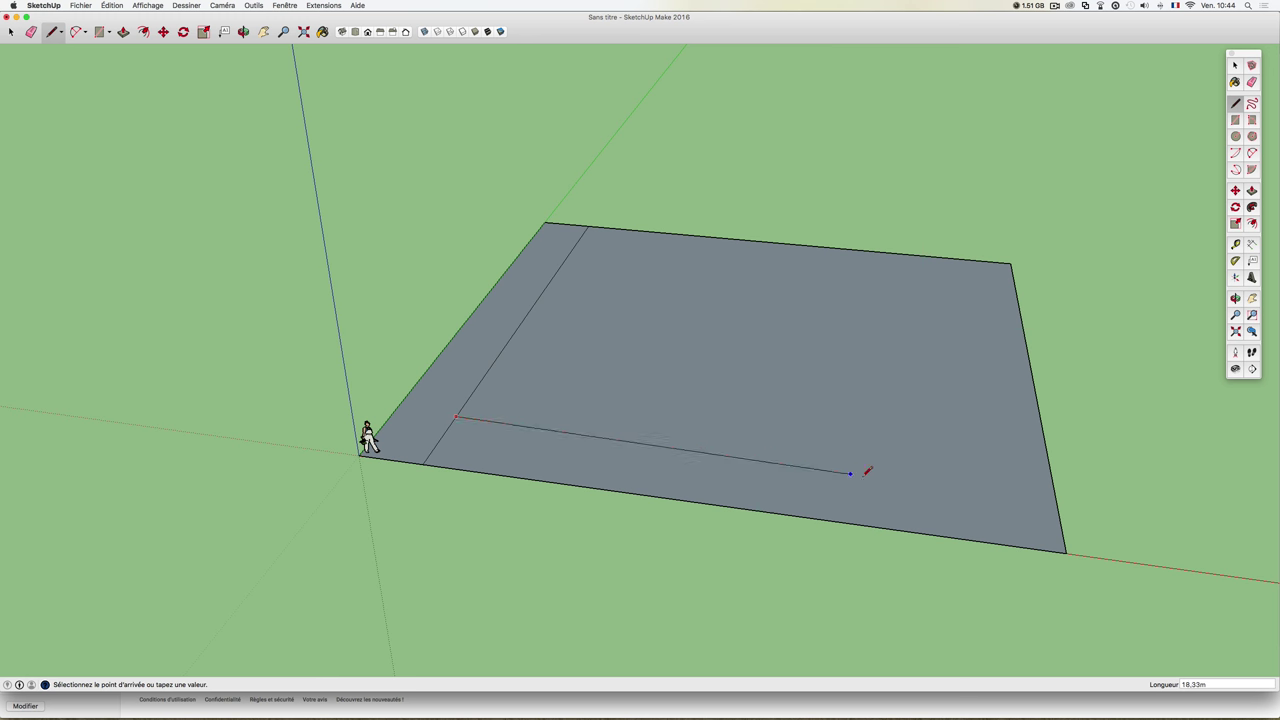
{"action": "left_click", "coordinate": [1056, 491]}
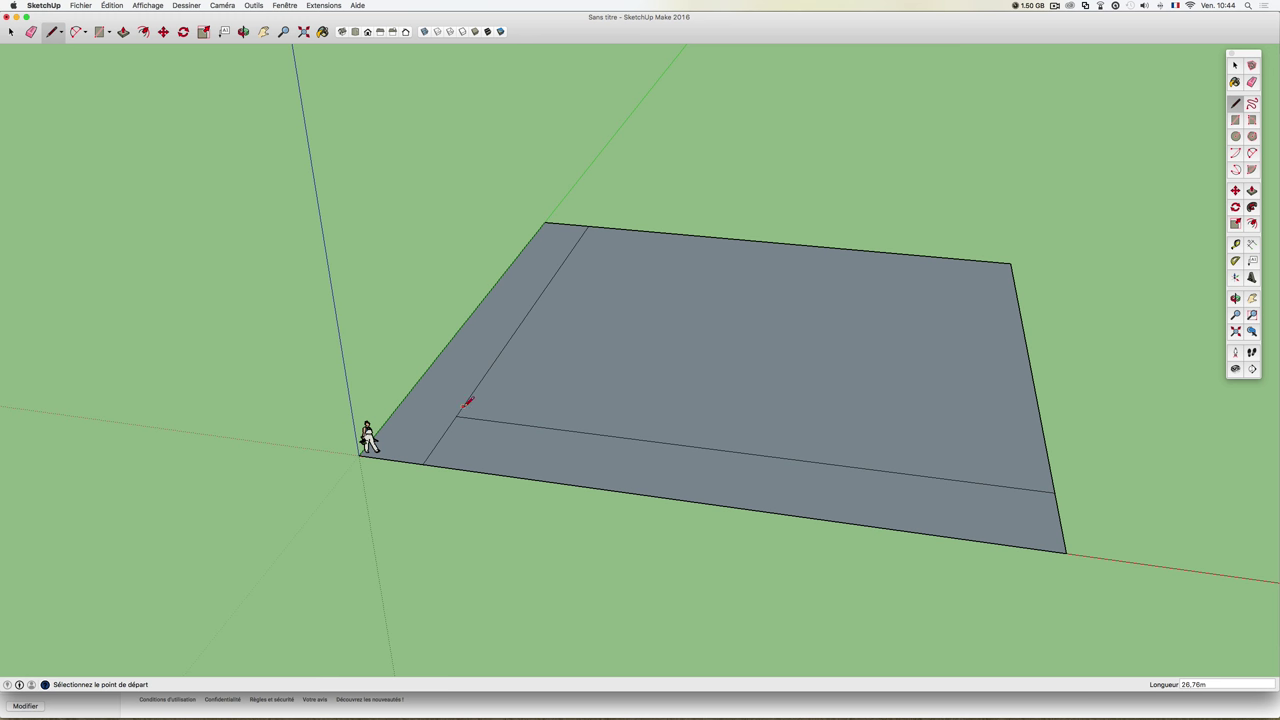
Draw up, across and down from the inner corner to close a vertical rectangular wall face
{"action": "left_click", "coordinate": [457, 414]}
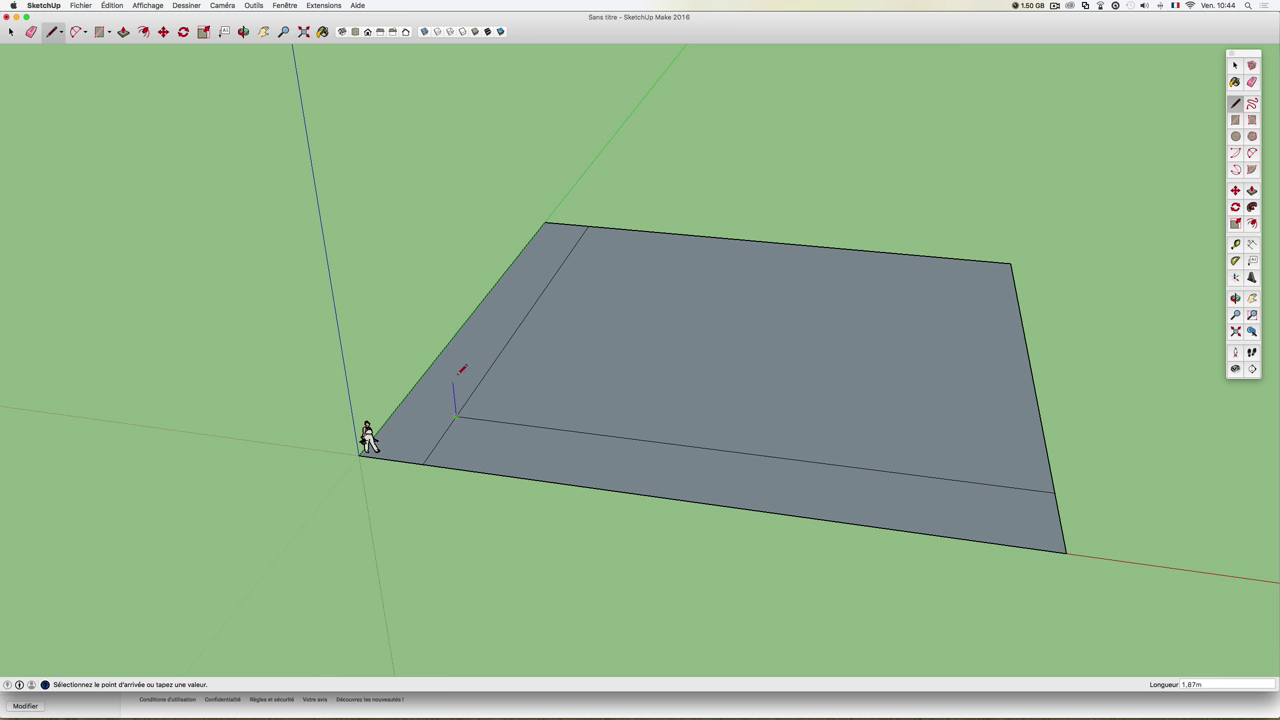
{"action": "left_click", "coordinate": [440, 259]}
{"action": "left_click", "coordinate": [618, 276]}
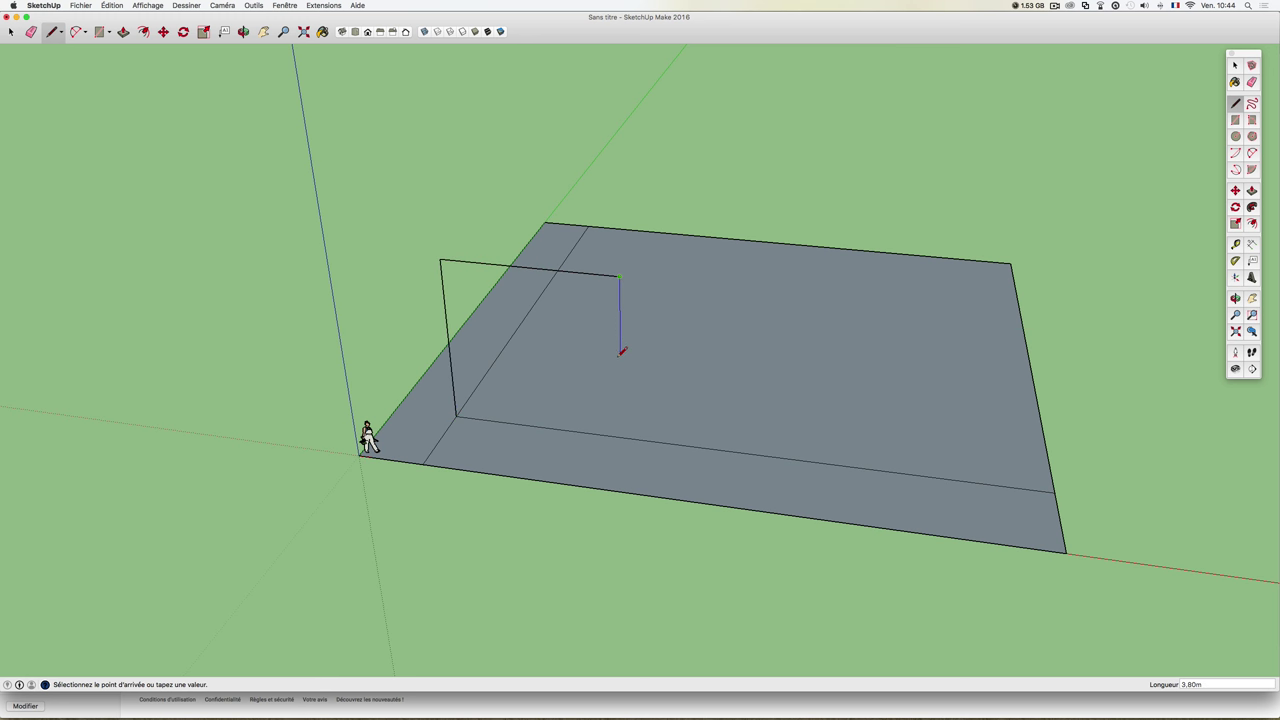
{"action": "left_click", "coordinate": [621, 436]}
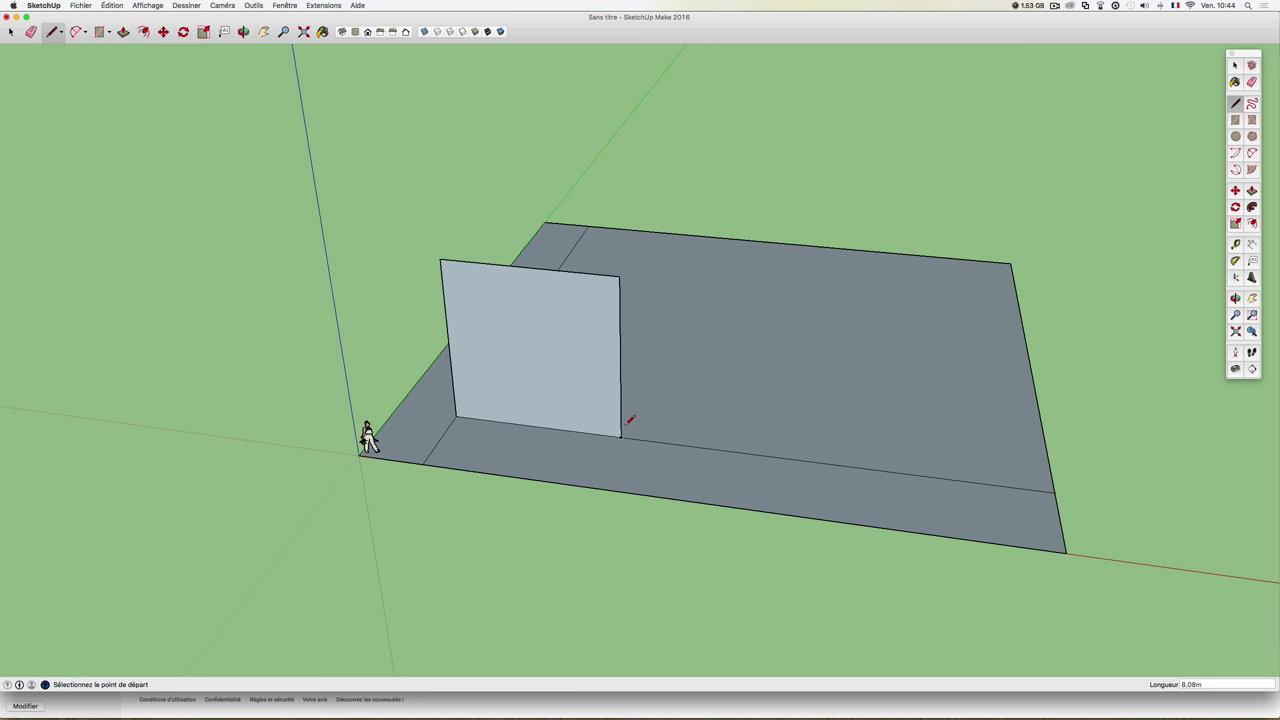
{"action": "middle_click_drag", "start_coordinate": [673, 360], "coordinate": [677, 369]}
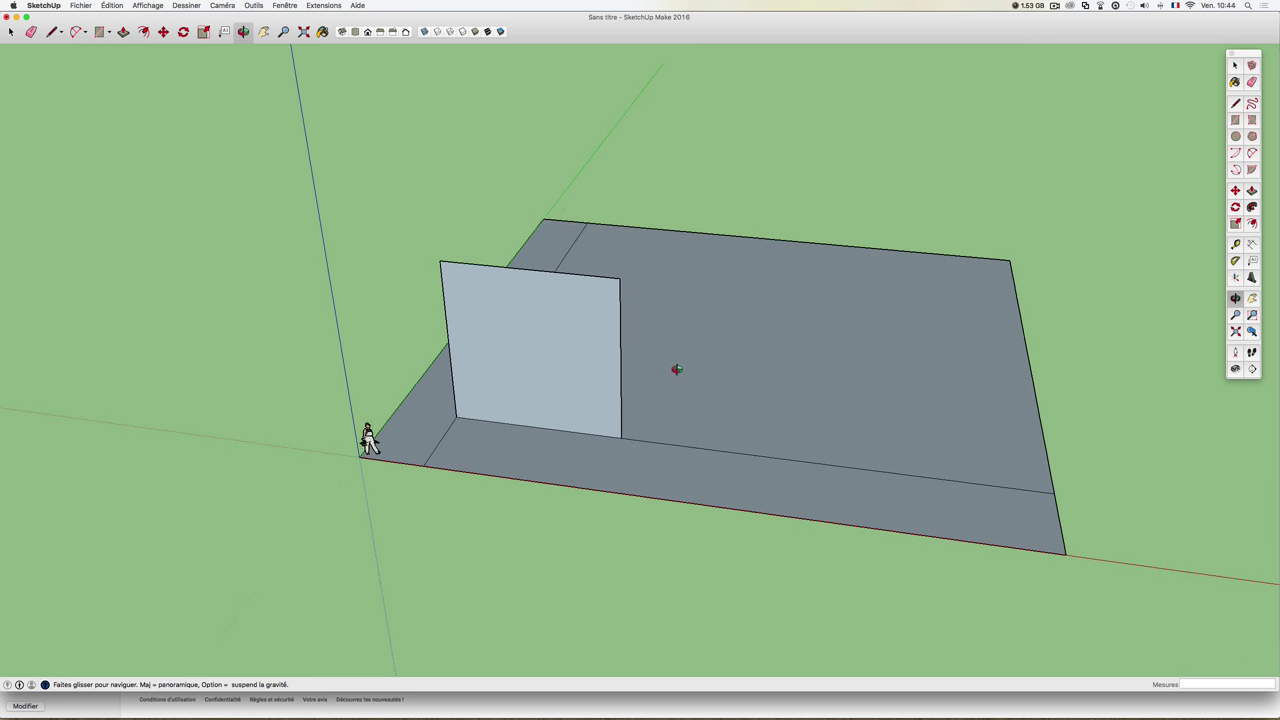
{"action": "left_click_drag", "start_coordinate": [677, 369], "coordinate": [357, 380]}
{"action": "mouse_move", "coordinate": [663, 351]}
{"action": "left_mouse_down"}
{"action": "mouse_move", "coordinate": [428, 371]}
{"action": "mouse_move", "coordinate": [689, 363]}
{"action": "left_mouse_up"}
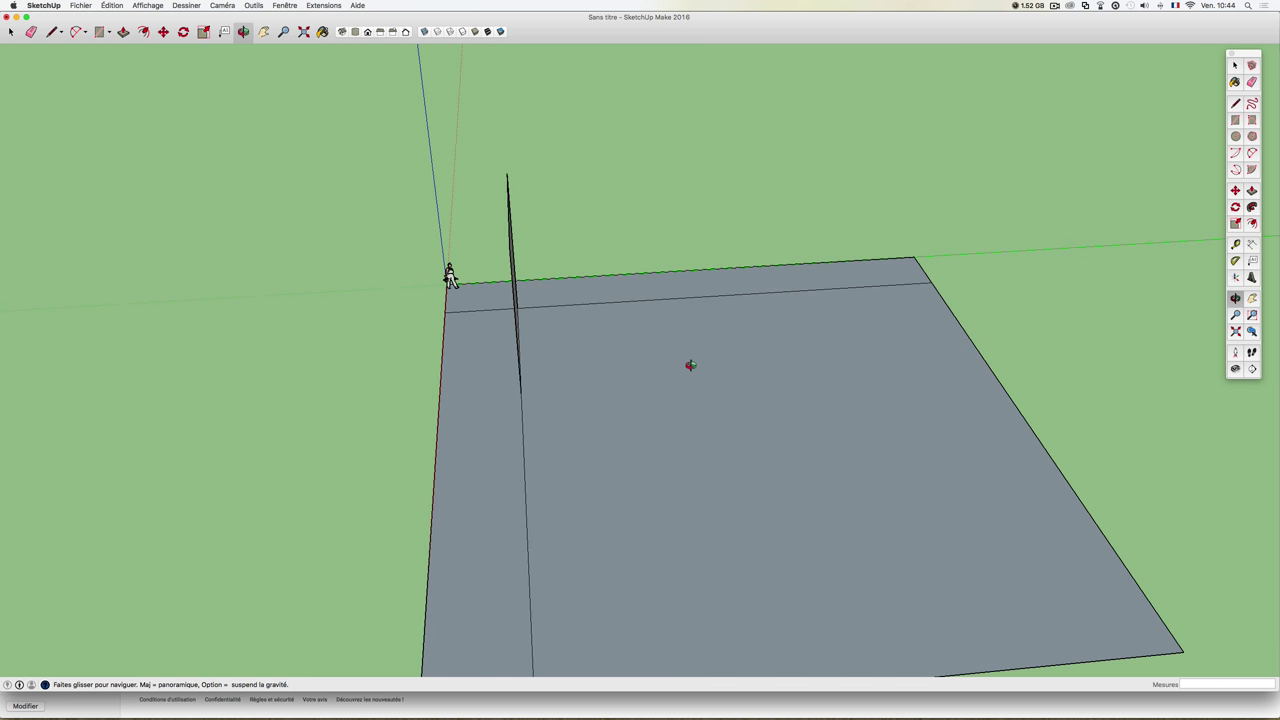
{"action": "key", "text": "l"}
{"action": "middle_click_drag", "start_coordinate": [563, 369], "coordinate": [871, 349]}
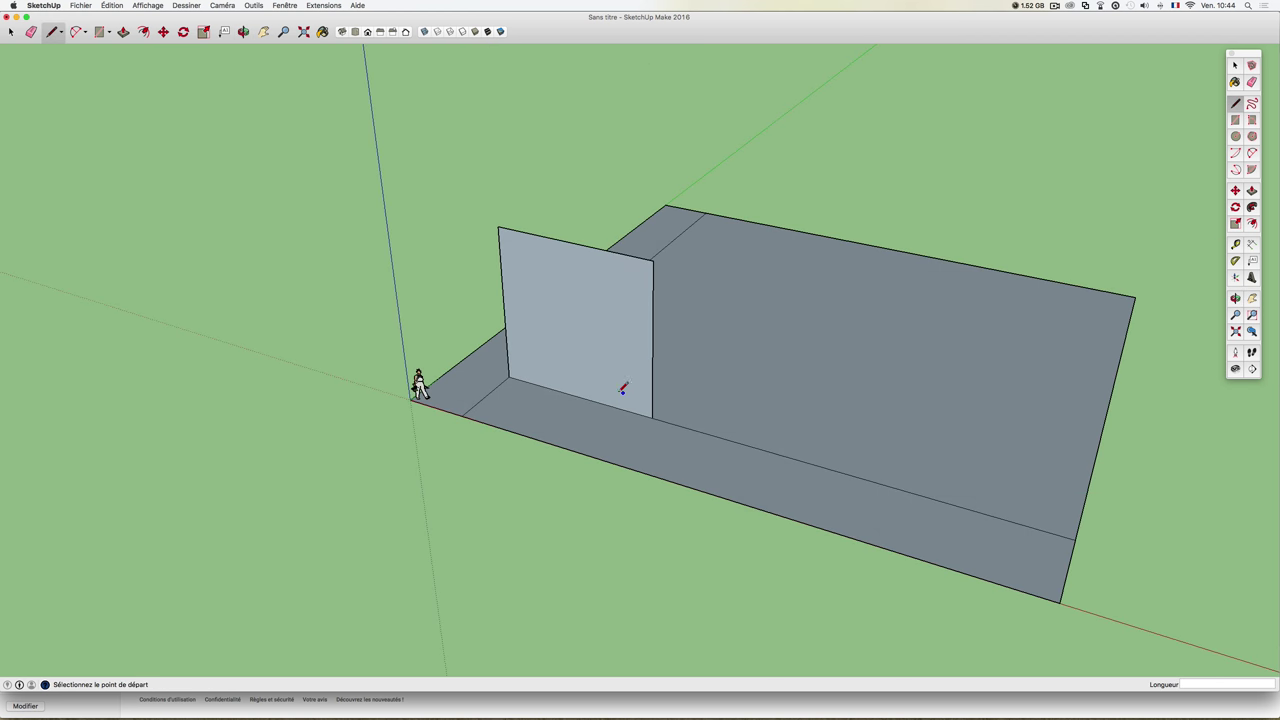
{"action": "mouse_move", "coordinate": [623, 380]}
{"action": "middle_mouse_down"}
{"action": "mouse_move", "coordinate": [824, 372]}
{"action": "mouse_move", "coordinate": [646, 380]}
{"action": "mouse_move", "coordinate": [806, 363]}
{"action": "mouse_move", "coordinate": [391, 428]}
{"action": "middle_mouse_up"}
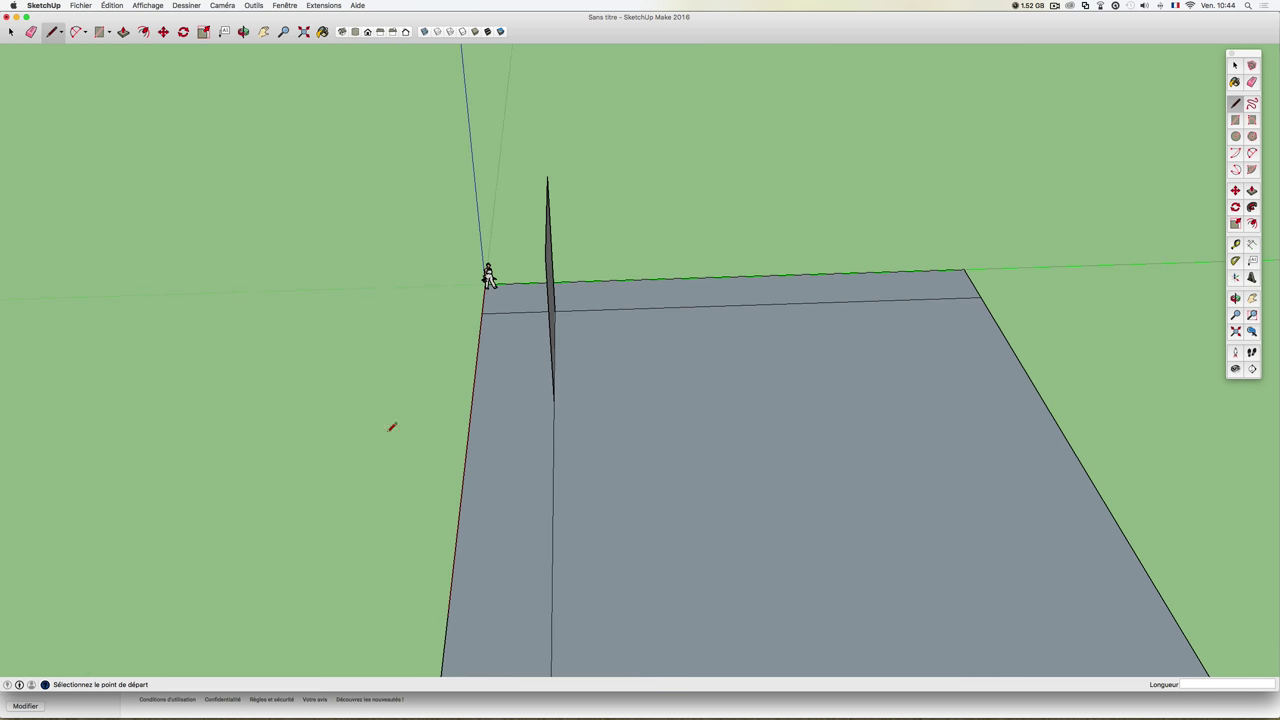
Draw a second wall rectangle from the first wall's top edge, perpendicular to it at the corner
{"action": "left_click", "coordinate": [556, 396]}
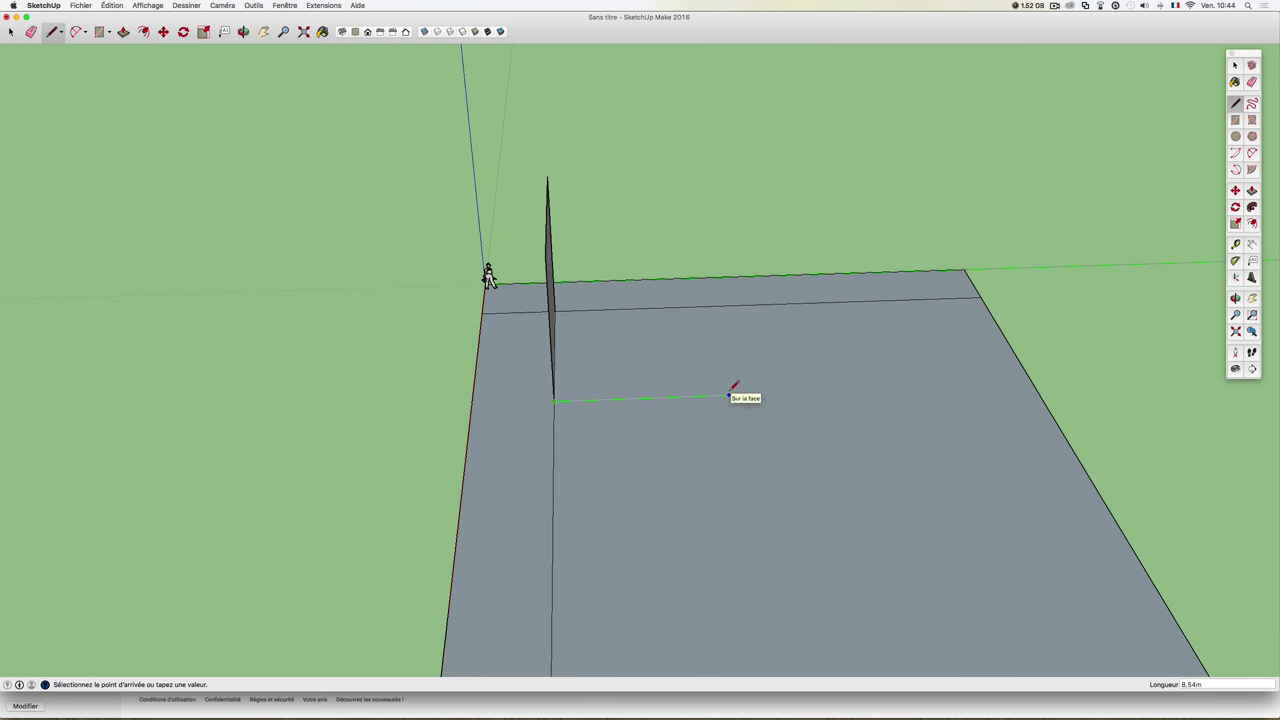
{"action": "left_click", "coordinate": [697, 396]}
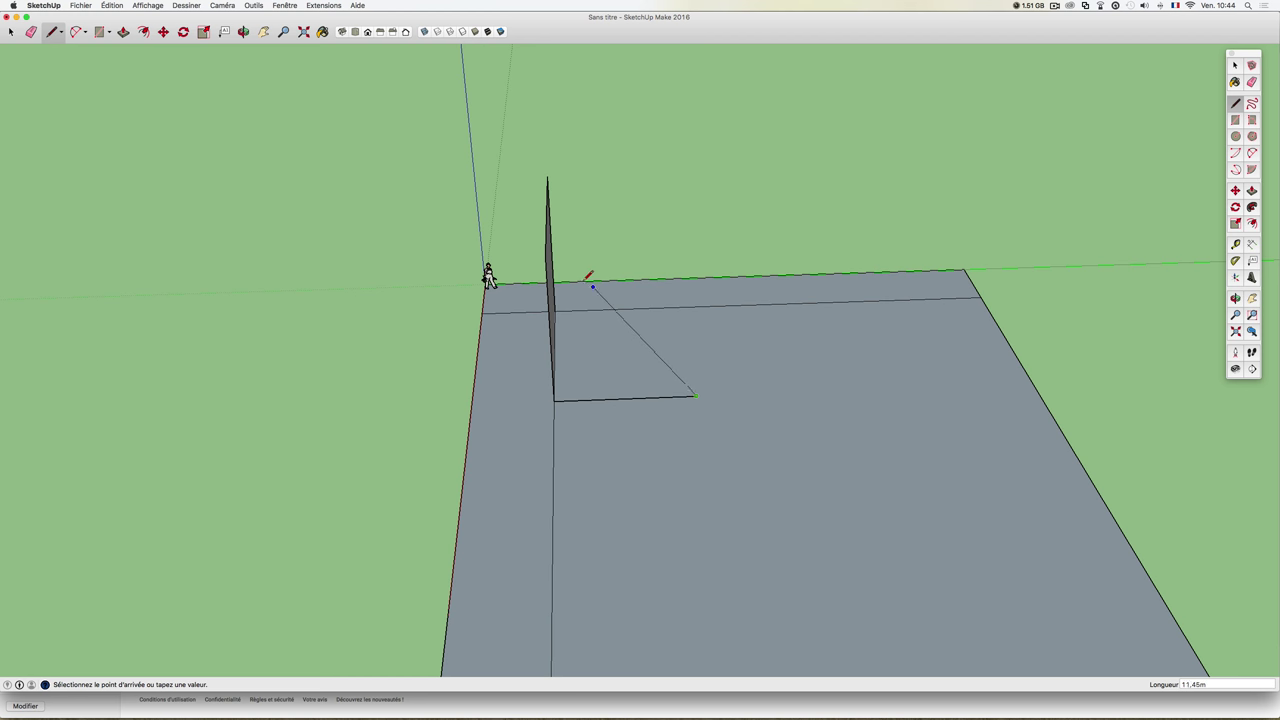
{"action": "key", "text": "Escape"}
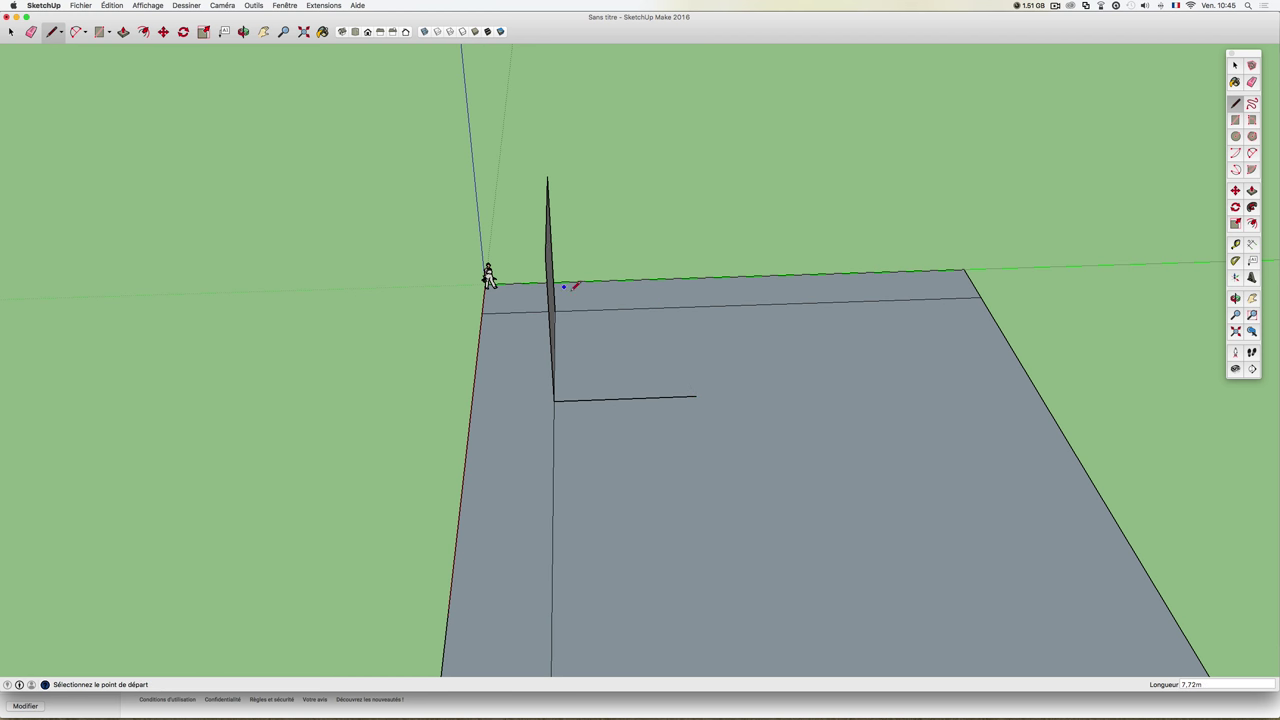
{"action": "mouse_move", "coordinate": [575, 286]}
{"action": "middle_mouse_down"}
{"action": "mouse_move", "coordinate": [669, 280]}
{"action": "mouse_move", "coordinate": [597, 249]}
{"action": "middle_mouse_up"}
{"action": "left_click", "coordinate": [576, 256]}
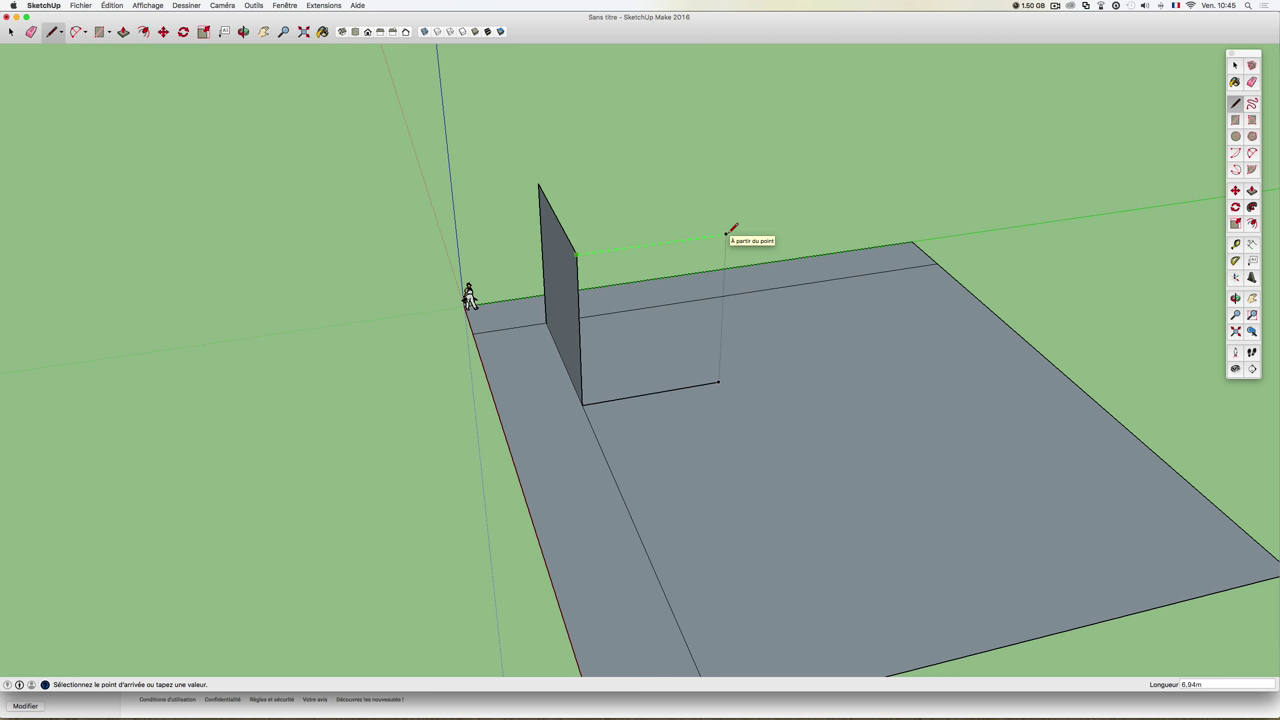
{"action": "left_click", "coordinate": [727, 233]}
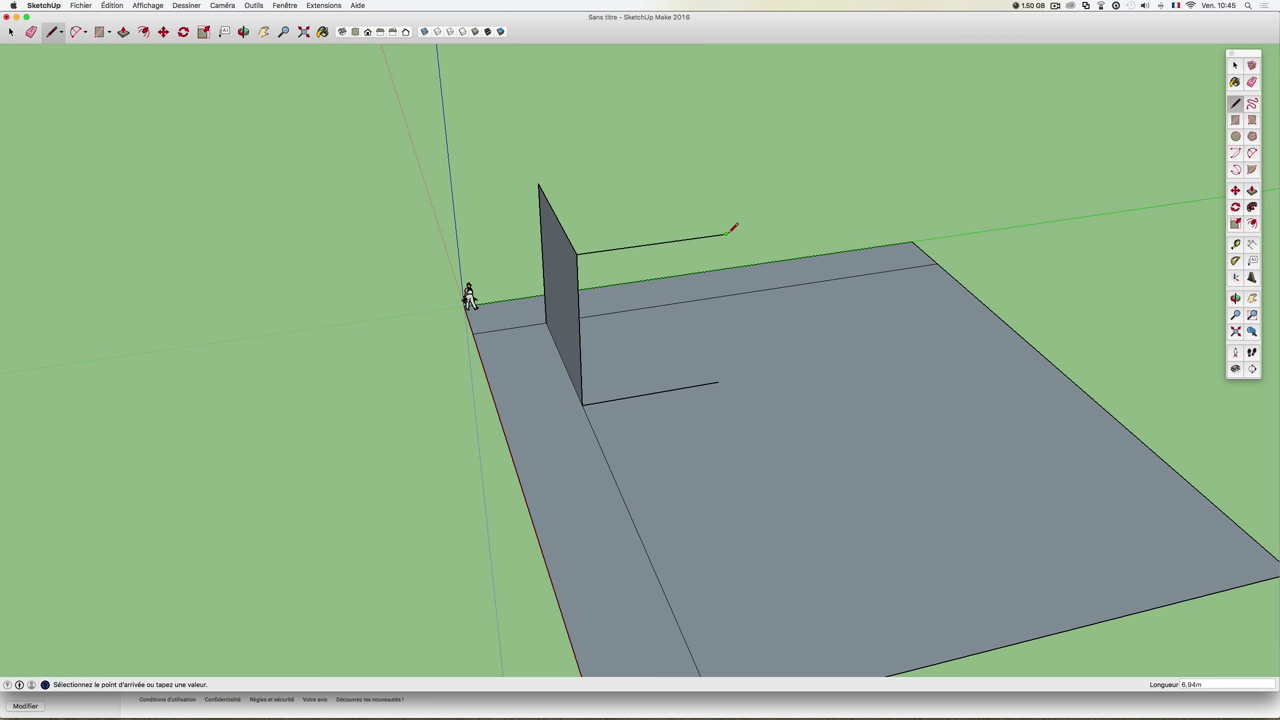
{"action": "left_click", "coordinate": [720, 380]}
{"action": "mouse_move", "coordinate": [583, 328]}
{"action": "middle_mouse_down"}
{"action": "mouse_move", "coordinate": [808, 328]}
{"action": "mouse_move", "coordinate": [727, 371]}
{"action": "middle_mouse_up"}
{"action": "middle_click_drag", "start_coordinate": [586, 266], "coordinate": [786, 349]}
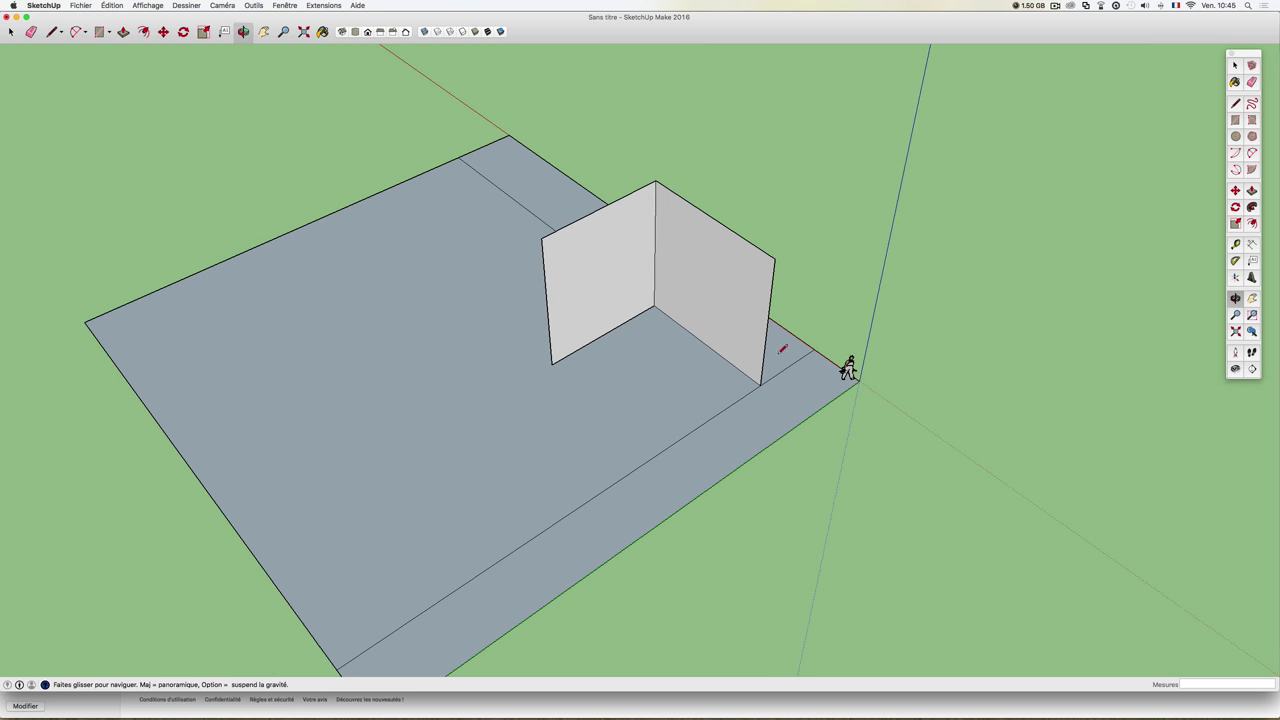
Outline the third wall from the wall corner down to the base to form its face
{"action": "left_click", "coordinate": [775, 259]}
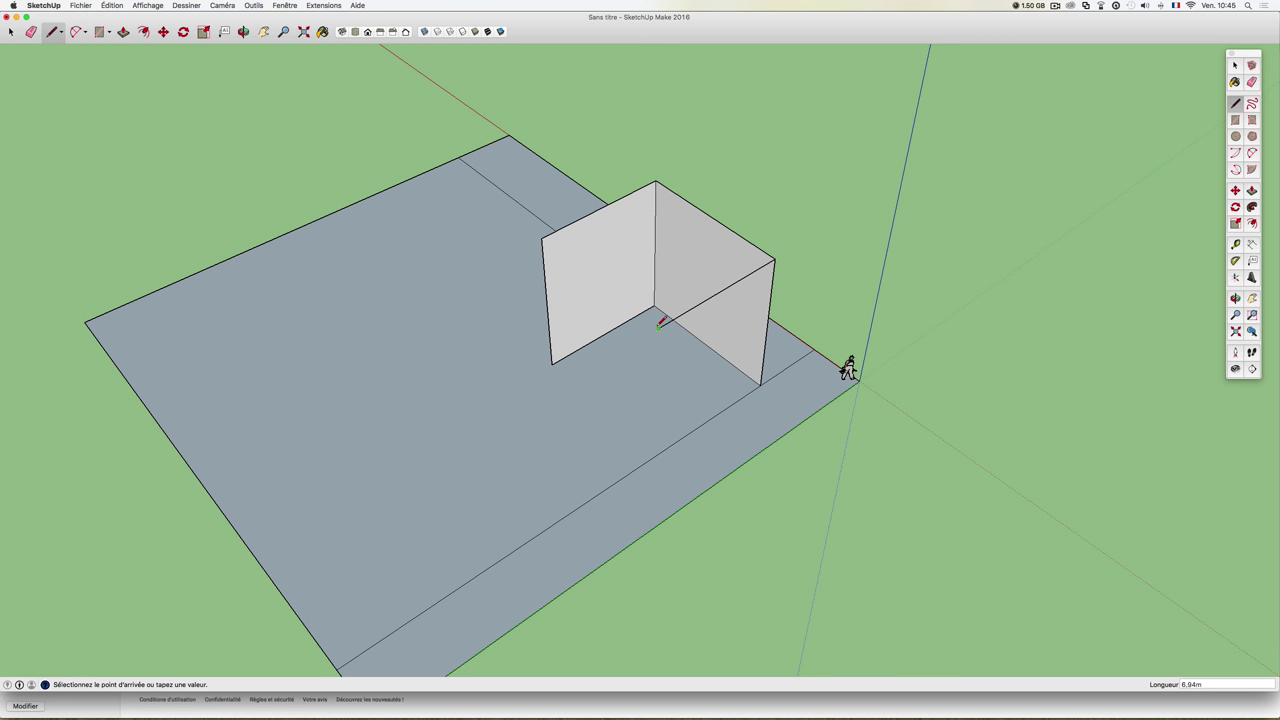
{"action": "left_click", "coordinate": [658, 325]}
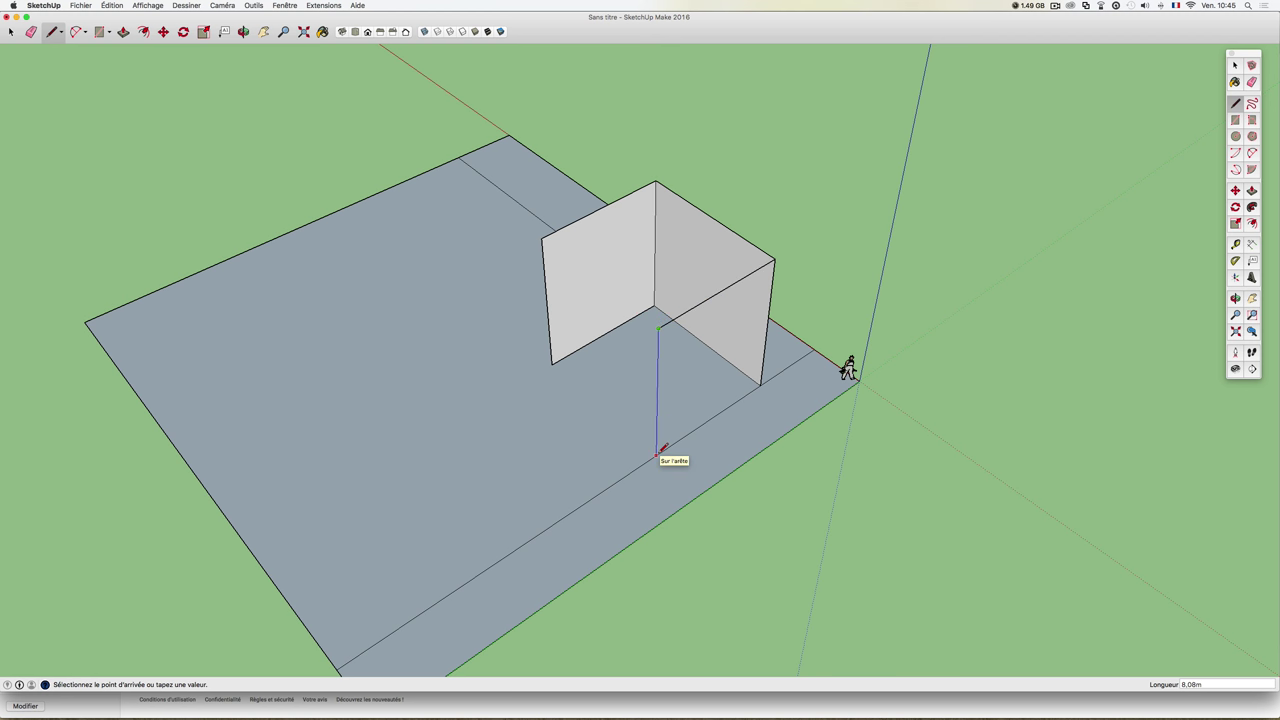
{"action": "left_click", "coordinate": [658, 455]}
{"action": "middle_click_drag", "start_coordinate": [634, 414], "coordinate": [755, 418]}
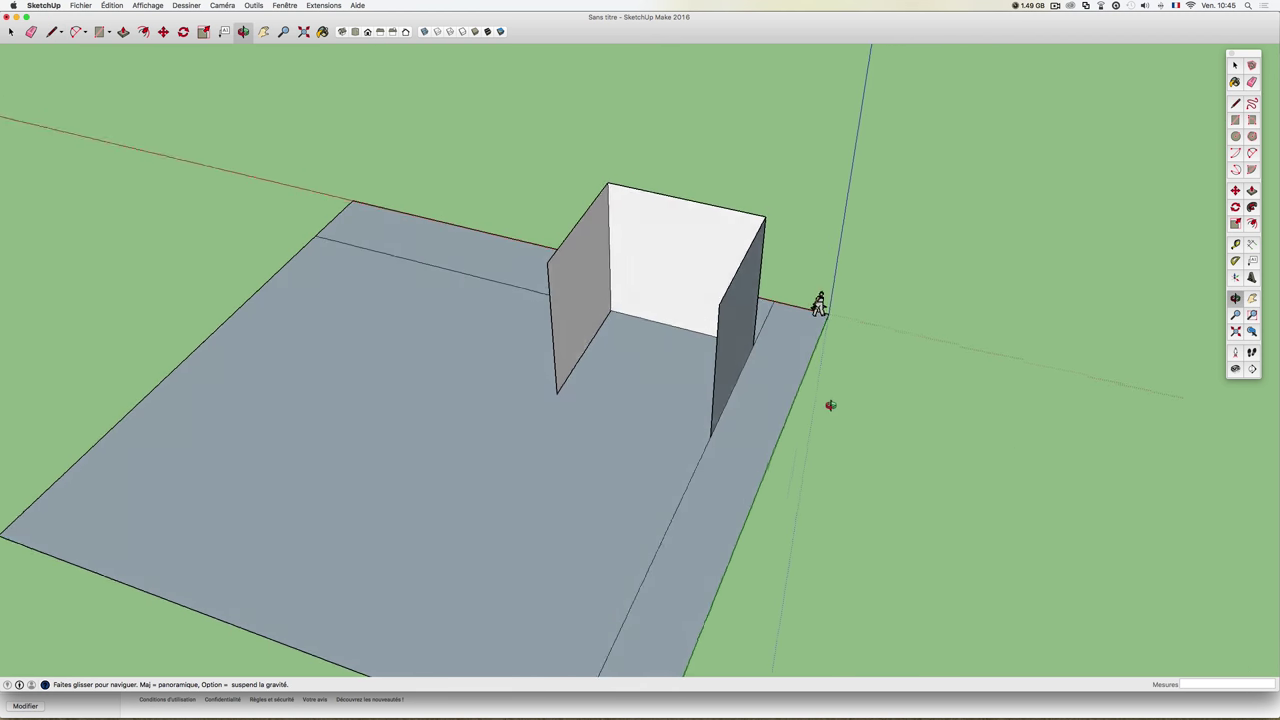
Draw the top edge from the box's top-right corner so the box closes with a lid
{"action": "left_click", "coordinate": [716, 432]}
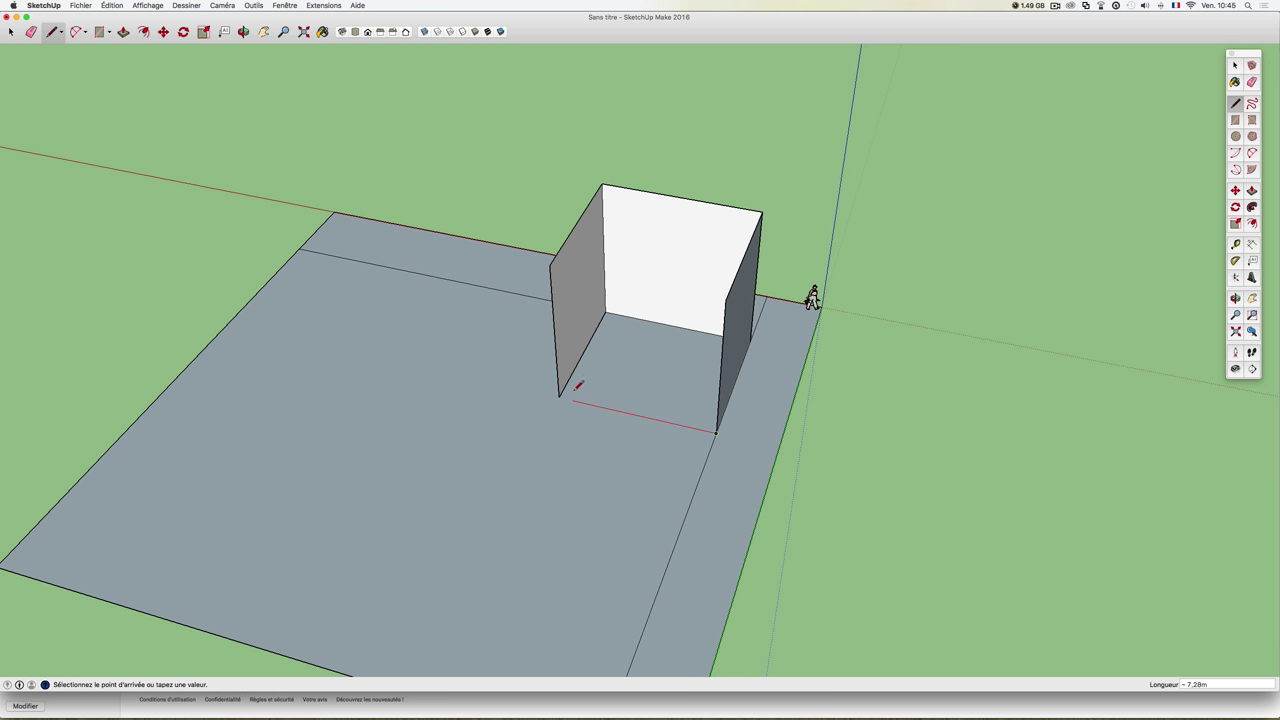
{"action": "key", "text": "Escape"}
{"action": "mouse_move", "coordinate": [618, 362]}
{"action": "middle_mouse_down"}
{"action": "mouse_move", "coordinate": [773, 314]}
{"action": "mouse_move", "coordinate": [917, 306]}
{"action": "mouse_move", "coordinate": [726, 363]}
{"action": "mouse_move", "coordinate": [777, 274]}
{"action": "middle_mouse_up"}
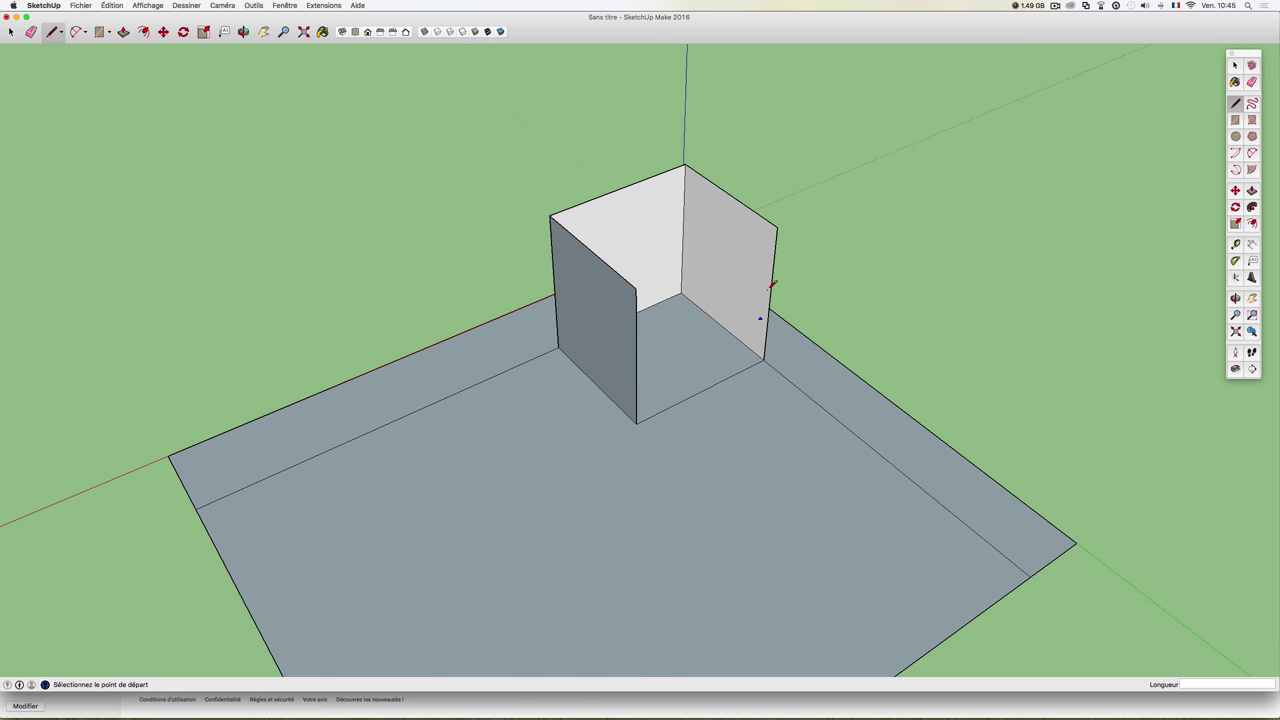
{"action": "left_click", "coordinate": [777, 229]}
{"action": "left_click", "coordinate": [649, 287]}
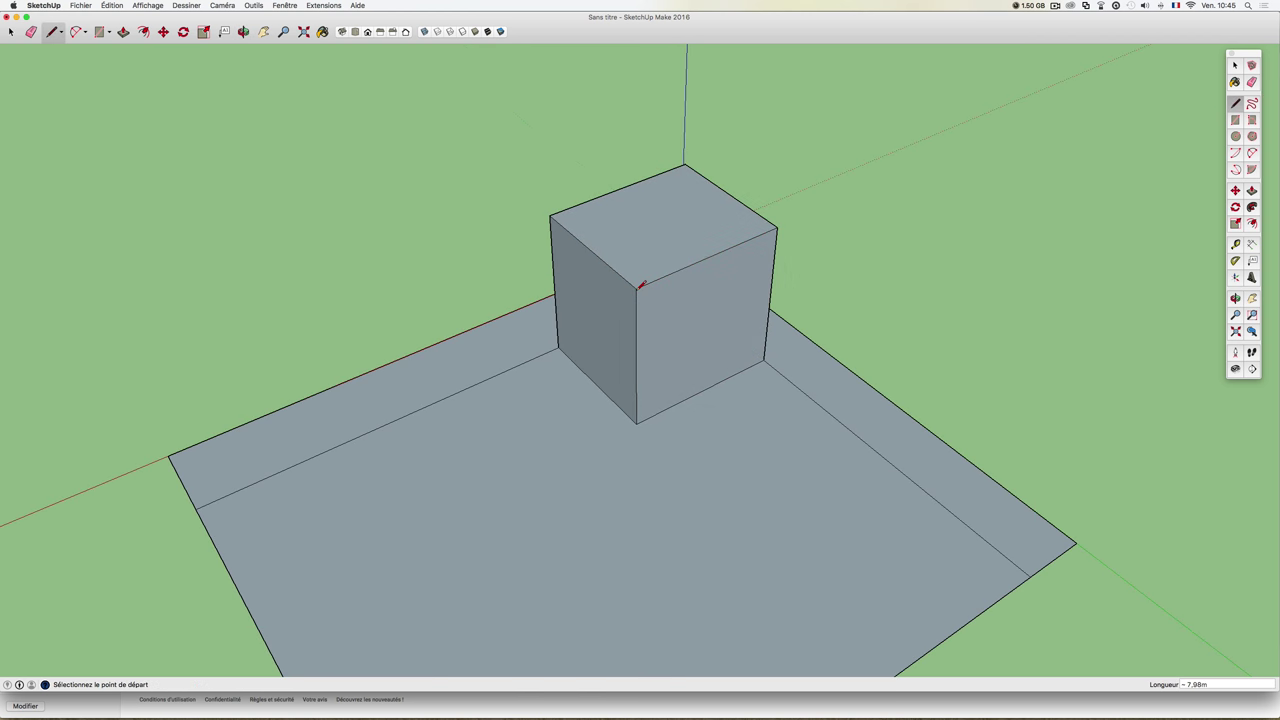
{"action": "mouse_move", "coordinate": [649, 289]}
{"action": "middle_mouse_down"}
{"action": "mouse_move", "coordinate": [678, 296]}
{"action": "mouse_move", "coordinate": [585, 280]}
{"action": "mouse_move", "coordinate": [908, 271]}
{"action": "mouse_move", "coordinate": [808, 314]}
{"action": "middle_mouse_up"}
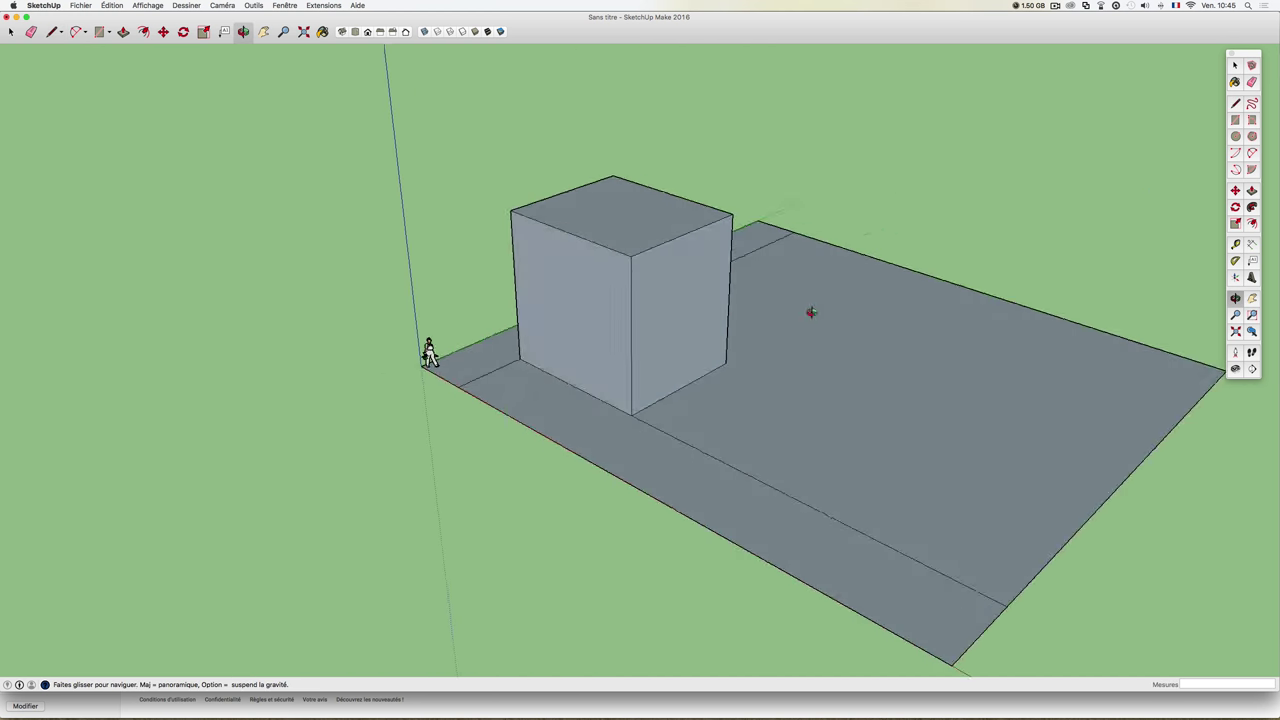
Select all connected geometry of the box and base, then inspect it from above and below
{"action": "mouse_move", "coordinate": [730, 301]}
{"action": "middle_mouse_down"}
{"action": "mouse_move", "coordinate": [800, 306]}
{"action": "mouse_move", "coordinate": [854, 291]}
{"action": "mouse_move", "coordinate": [603, 329]}
{"action": "mouse_move", "coordinate": [619, 294]}
{"action": "mouse_move", "coordinate": [657, 297]}
{"action": "mouse_move", "coordinate": [575, 308]}
{"action": "mouse_move", "coordinate": [654, 309]}
{"action": "middle_mouse_up"}
{"action": "scroll", "coordinate": [616, 292], "scroll_direction": "up", "scroll_amount": 3}
{"action": "scroll", "coordinate": [614, 291], "scroll_direction": "down", "scroll_amount": 2}
{"action": "key", "text": "space"}
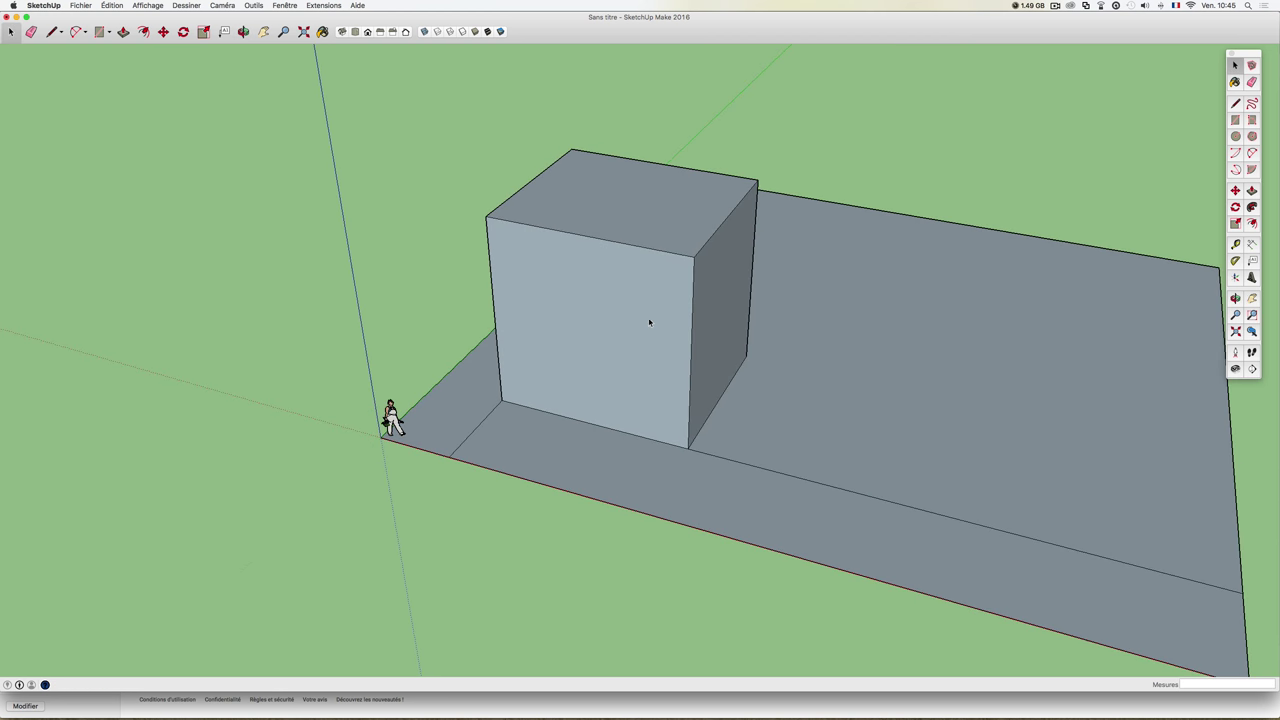
{"action": "triple_click", "coordinate": [578, 452]}
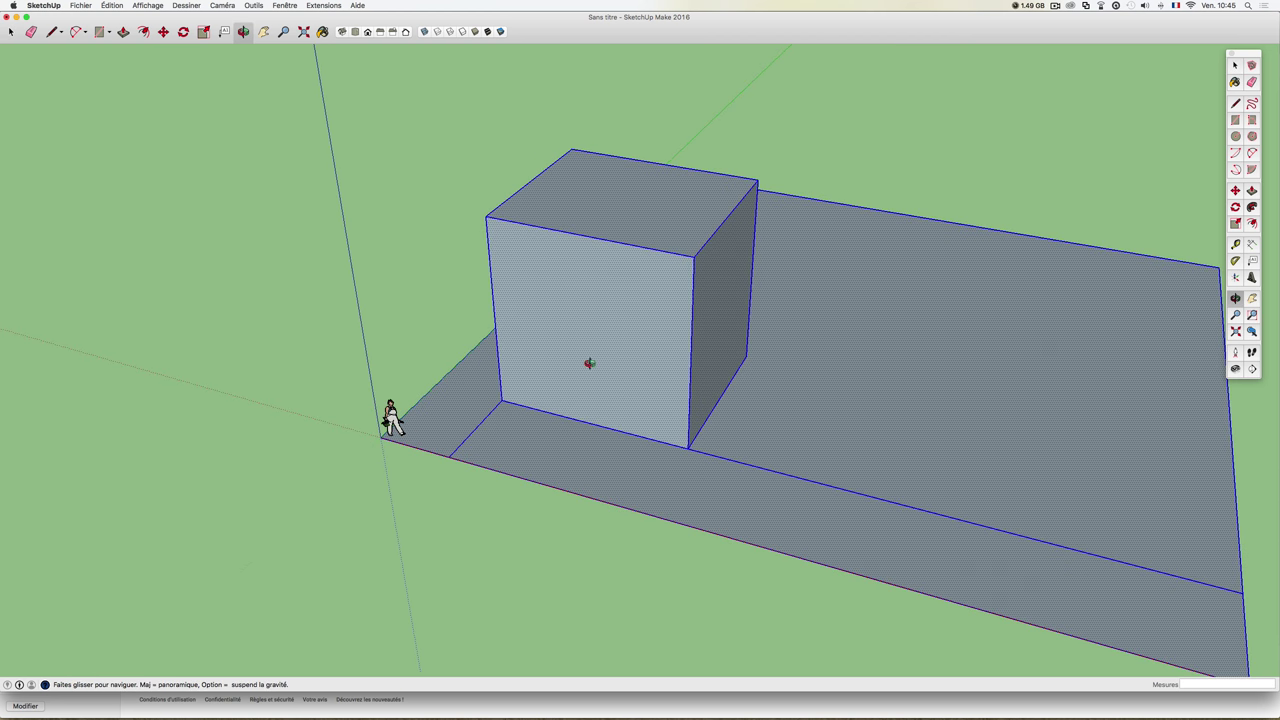
{"action": "mouse_move", "coordinate": [588, 360]}
{"action": "middle_mouse_down"}
{"action": "mouse_move", "coordinate": [763, 343]}
{"action": "mouse_move", "coordinate": [684, 351]}
{"action": "mouse_move", "coordinate": [653, 323]}
{"action": "middle_mouse_up"}
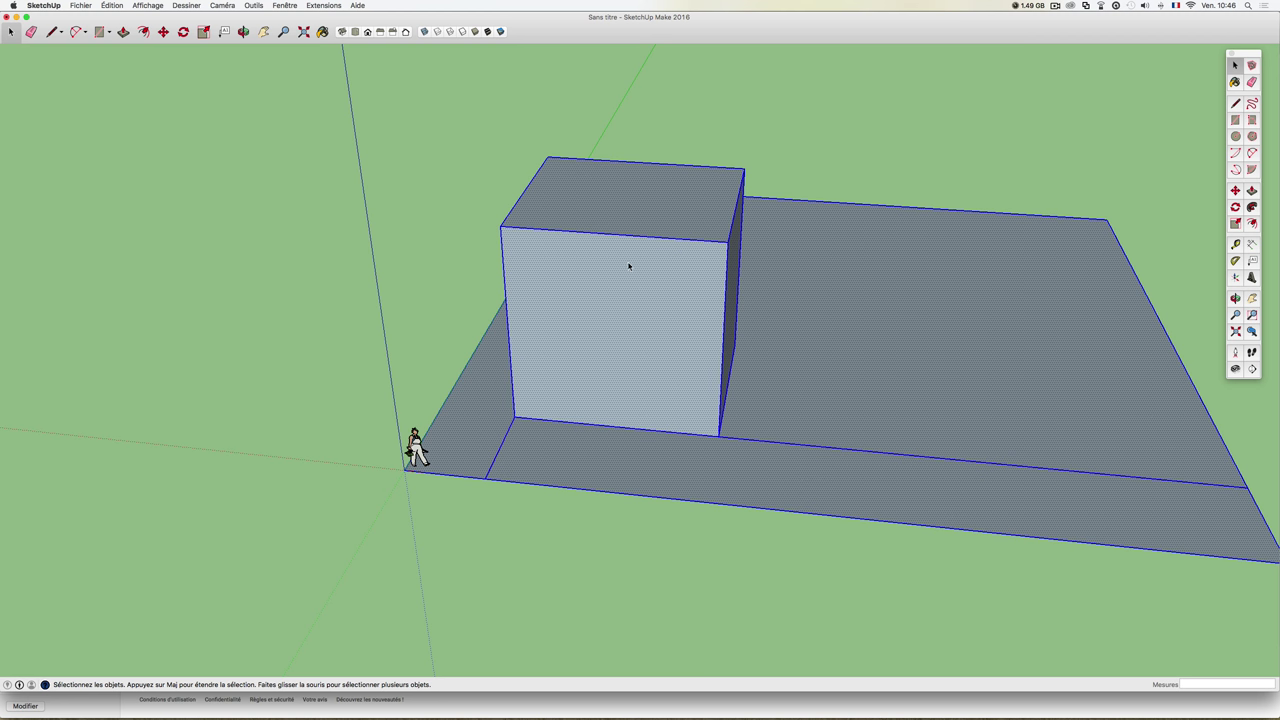
{"action": "scroll", "coordinate": [629, 266], "scroll_direction": "up", "scroll_amount": 1}
{"action": "scroll", "coordinate": [625, 268], "scroll_direction": "up", "scroll_amount": 2}
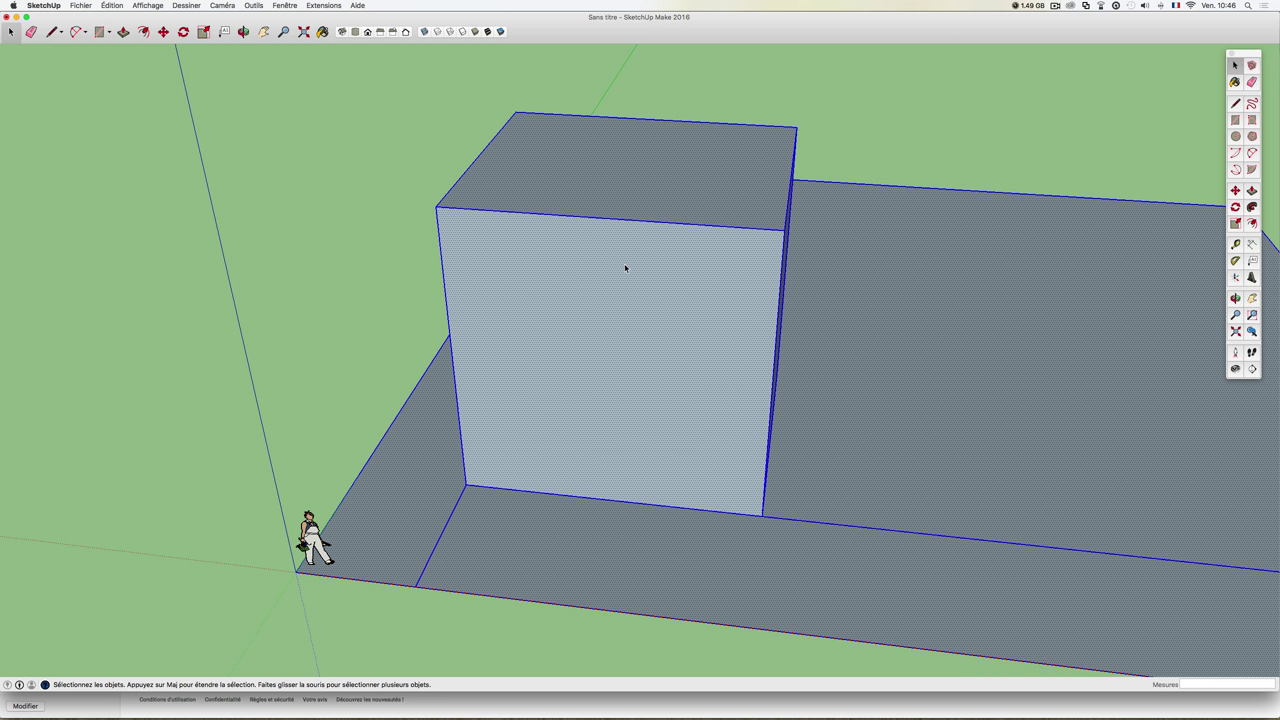
{"action": "scroll", "coordinate": [625, 267], "scroll_direction": "up", "scroll_amount": 1}
{"action": "scroll", "coordinate": [624, 263], "scroll_direction": "down", "scroll_amount": 2}
{"action": "scroll", "coordinate": [624, 263], "scroll_direction": "down", "scroll_amount": 2}
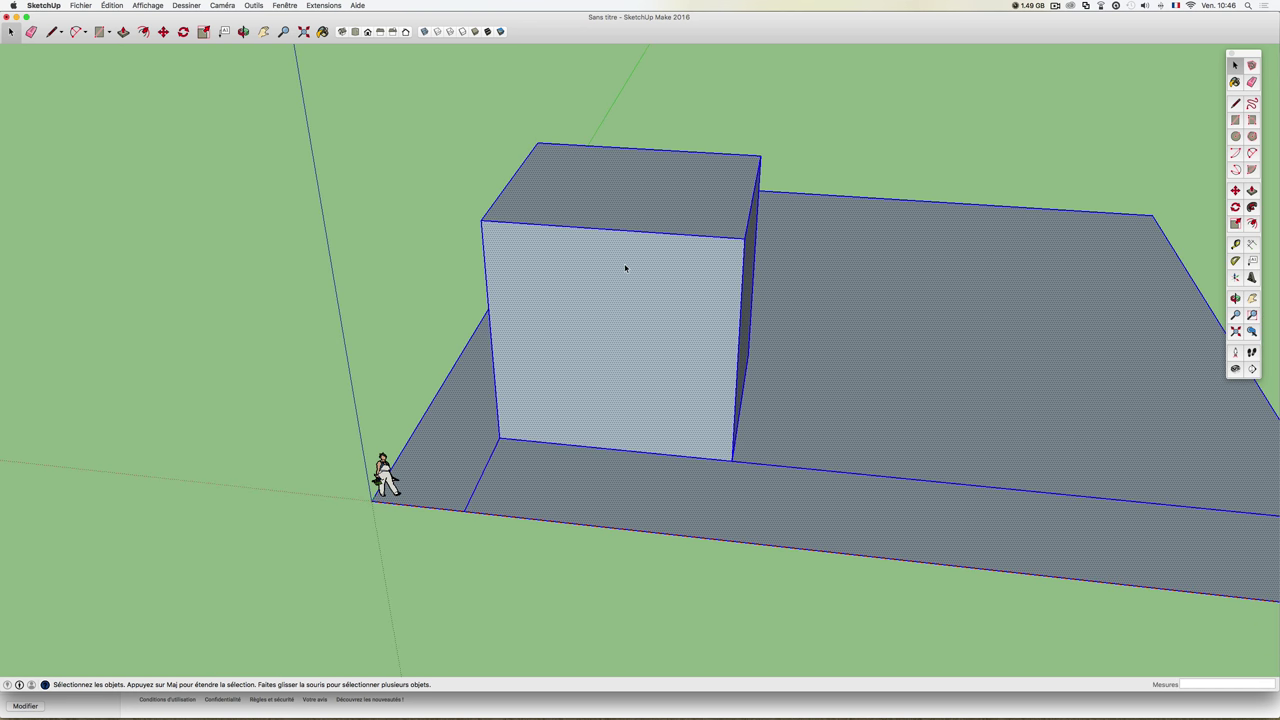
{"action": "middle_click_drag", "start_coordinate": [624, 263], "coordinate": [643, 281]}
{"action": "mouse_move", "coordinate": [629, 330]}
{"action": "middle_mouse_down"}
{"action": "mouse_move", "coordinate": [614, 294]}
{"action": "mouse_move", "coordinate": [614, 357]}
{"action": "mouse_move", "coordinate": [641, 274]}
{"action": "mouse_move", "coordinate": [646, 177]}
{"action": "mouse_move", "coordinate": [637, 266]}
{"action": "mouse_move", "coordinate": [621, 220]}
{"action": "mouse_move", "coordinate": [651, 431]}
{"action": "mouse_move", "coordinate": [591, 434]}
{"action": "mouse_move", "coordinate": [620, 333]}
{"action": "middle_mouse_up"}
{"action": "key", "text": "space"}
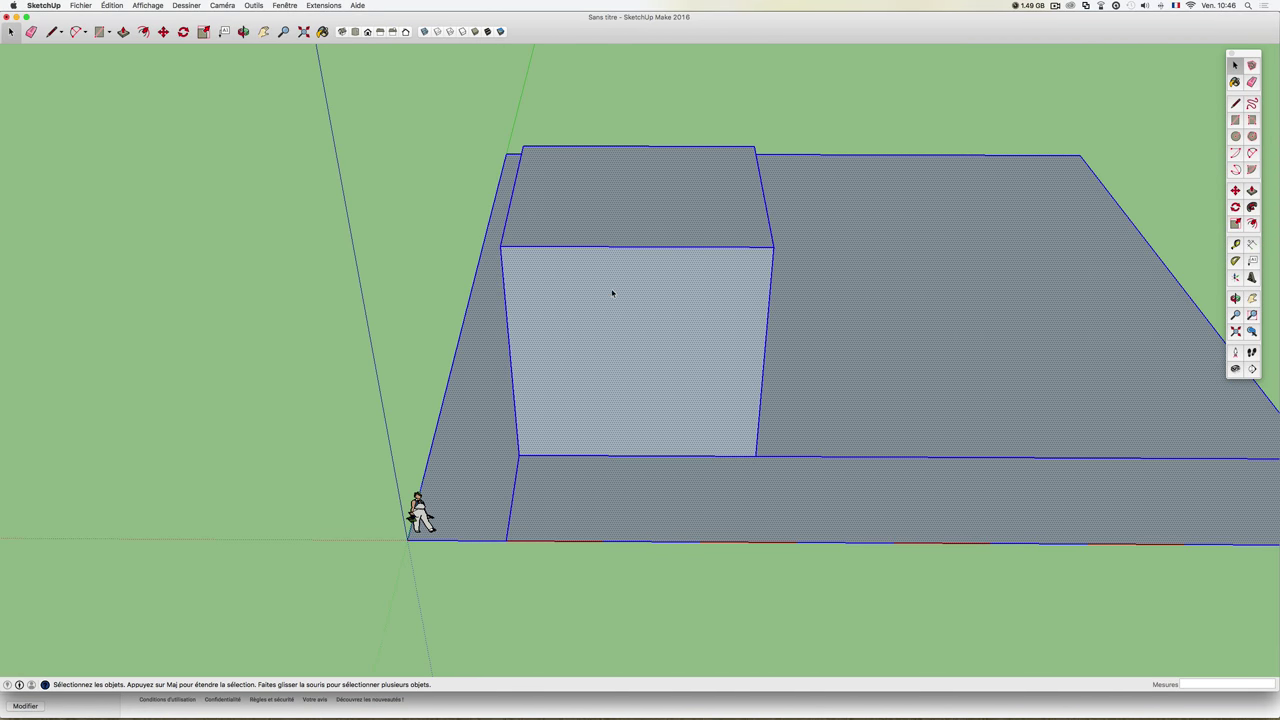
Reverse the faces of the selected box and base with Inverser les faces, checking underneath and above
{"action": "right_click", "coordinate": [609, 290]}
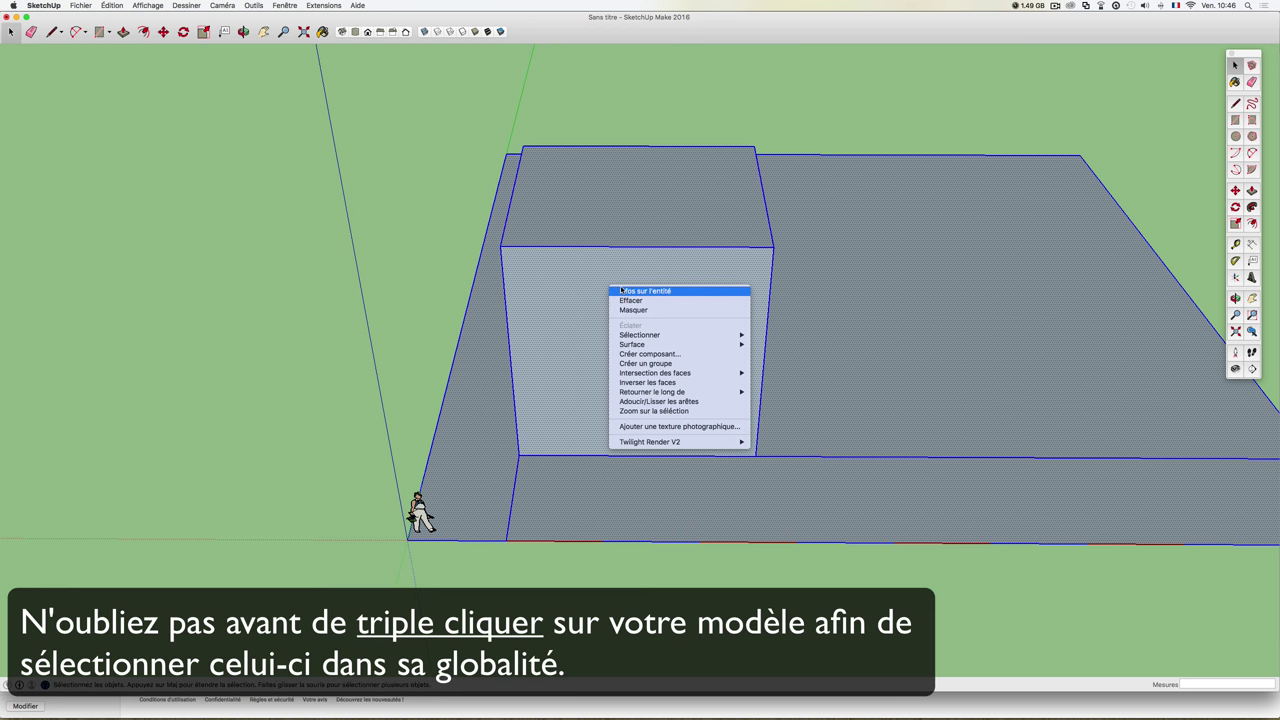
{"action": "left_click", "coordinate": [655, 384]}
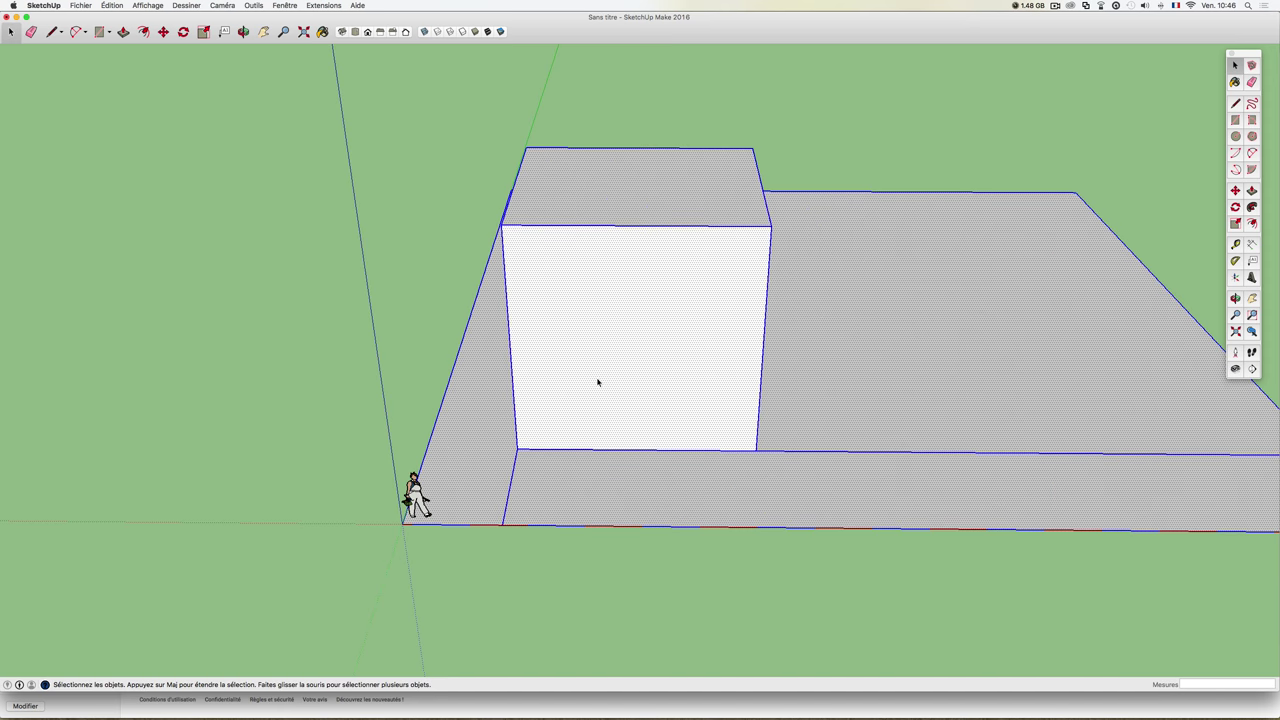
{"action": "middle_click_drag", "start_coordinate": [597, 382], "coordinate": [664, 101]}
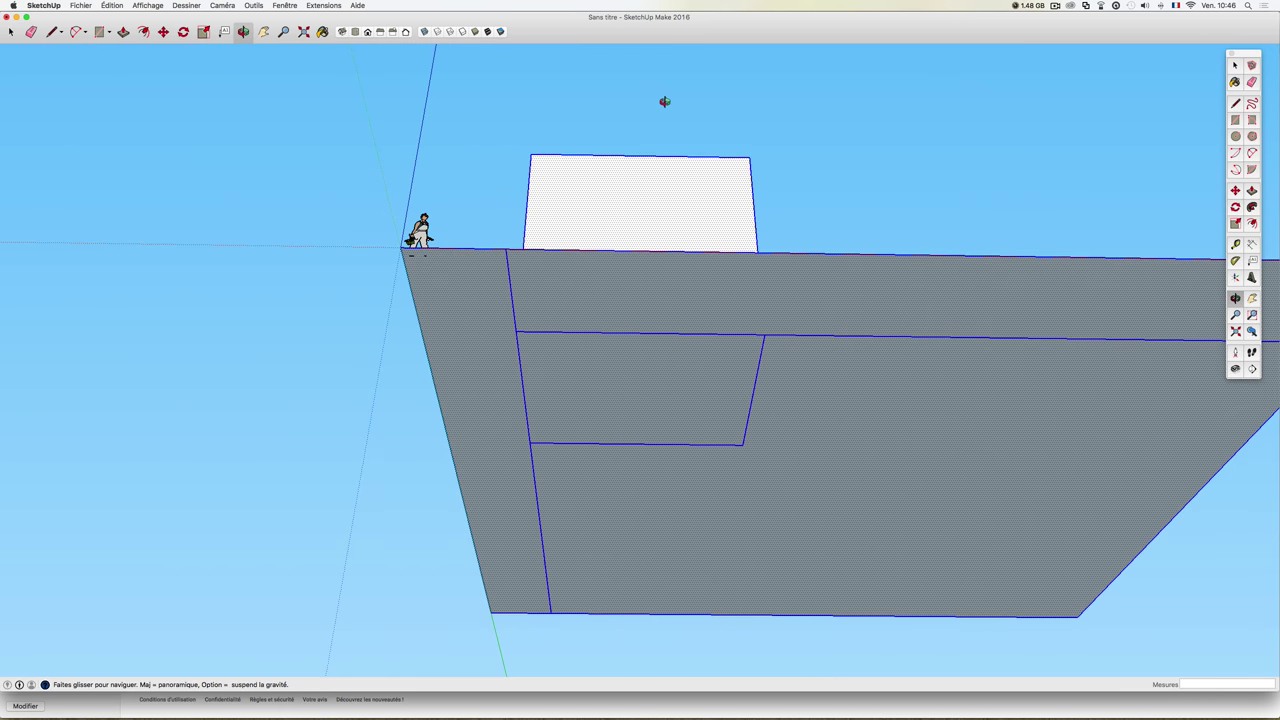
{"action": "left_click_drag", "start_coordinate": [666, 294], "coordinate": [671, 186]}
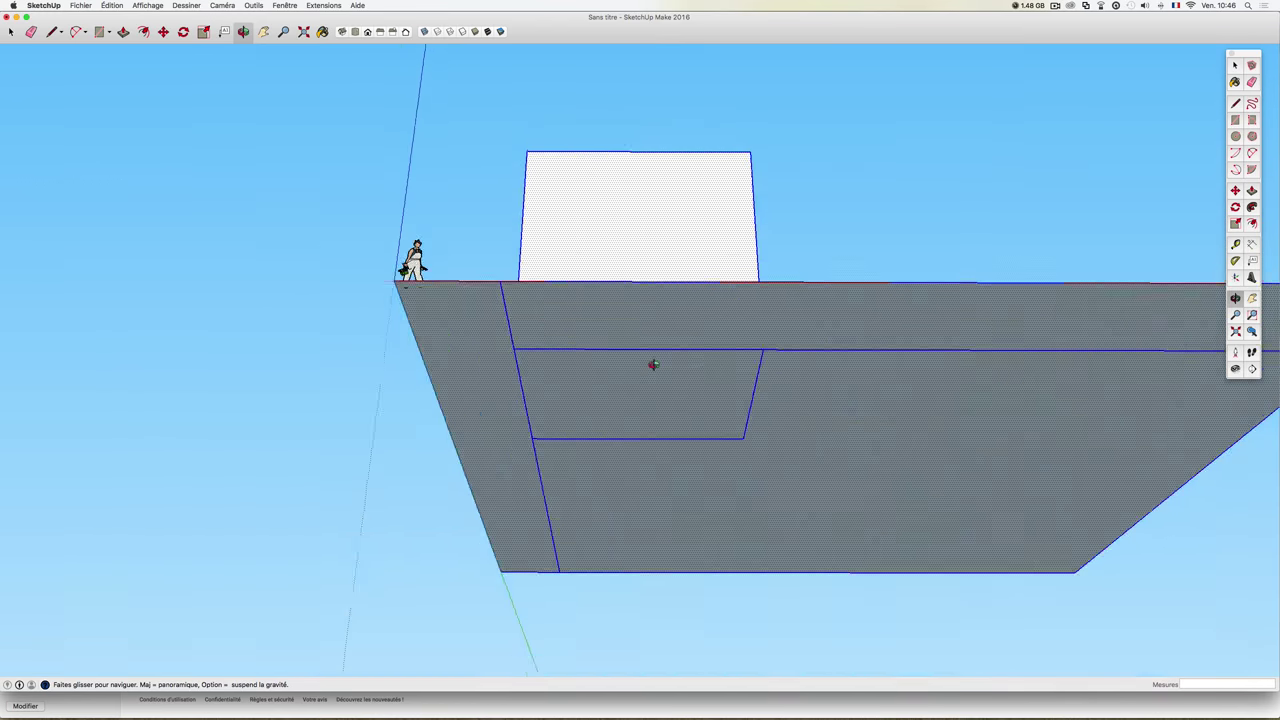
{"action": "mouse_move", "coordinate": [672, 181]}
{"action": "middle_mouse_down"}
{"action": "mouse_move", "coordinate": [677, 231]}
{"action": "mouse_move", "coordinate": [428, 484]}
{"action": "mouse_move", "coordinate": [580, 443]}
{"action": "mouse_move", "coordinate": [506, 440]}
{"action": "mouse_move", "coordinate": [543, 417]}
{"action": "middle_mouse_up"}
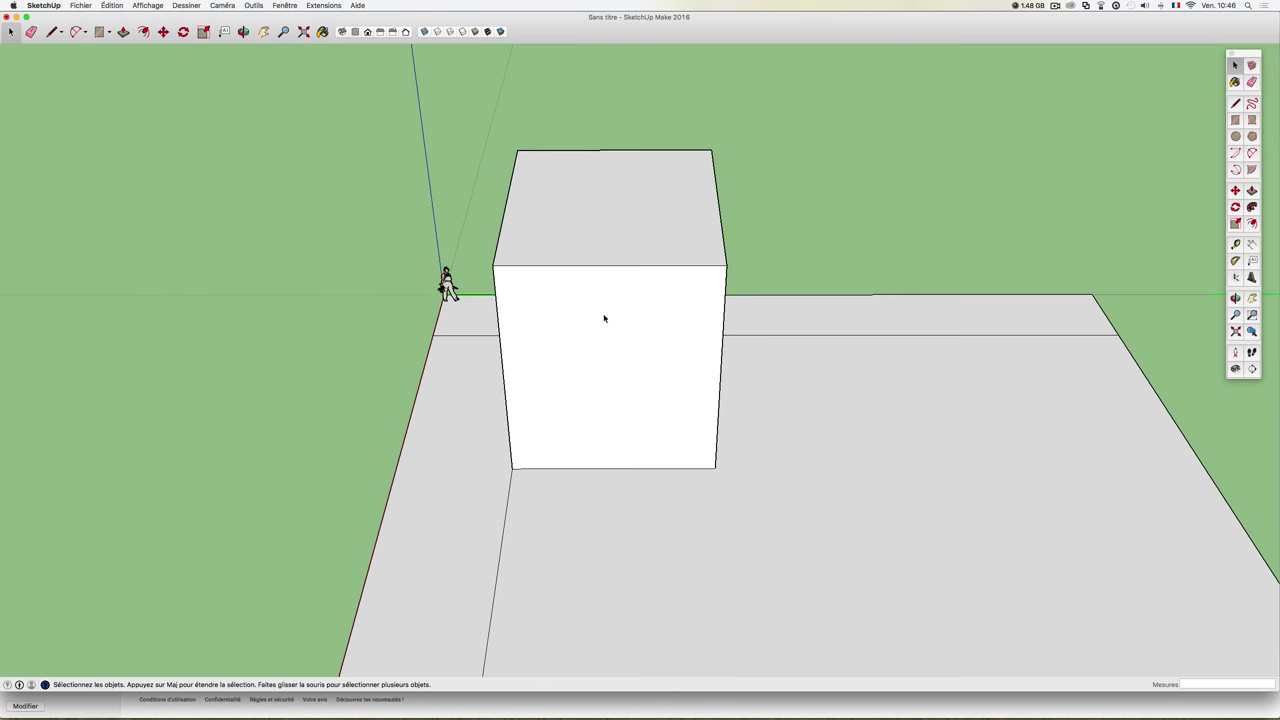
{"action": "mouse_move", "coordinate": [683, 317]}
{"action": "middle_mouse_down"}
{"action": "mouse_move", "coordinate": [754, 354]}
{"action": "mouse_move", "coordinate": [646, 379]}
{"action": "middle_mouse_up"}
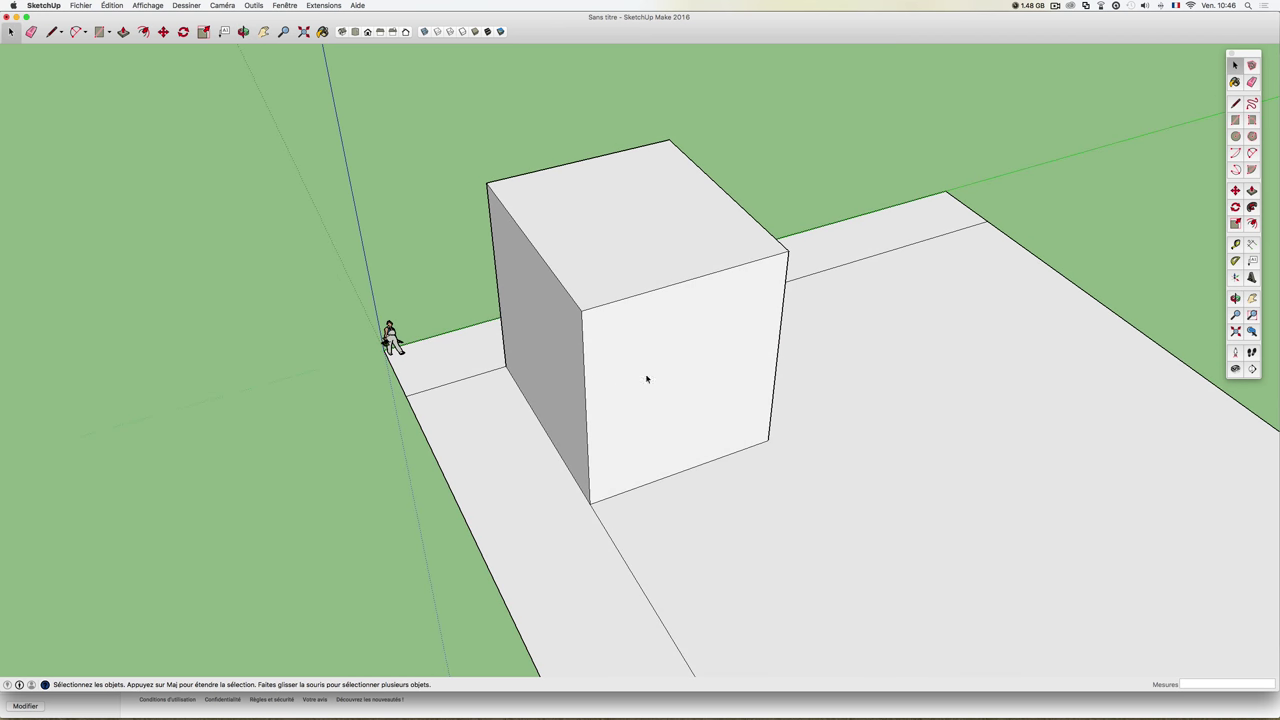
Divide the box's front face with a horizontal line to the right edge and a vertical line down
{"action": "key", "text": "l"}
{"action": "middle_click_drag", "start_coordinate": [734, 371], "coordinate": [583, 366]}
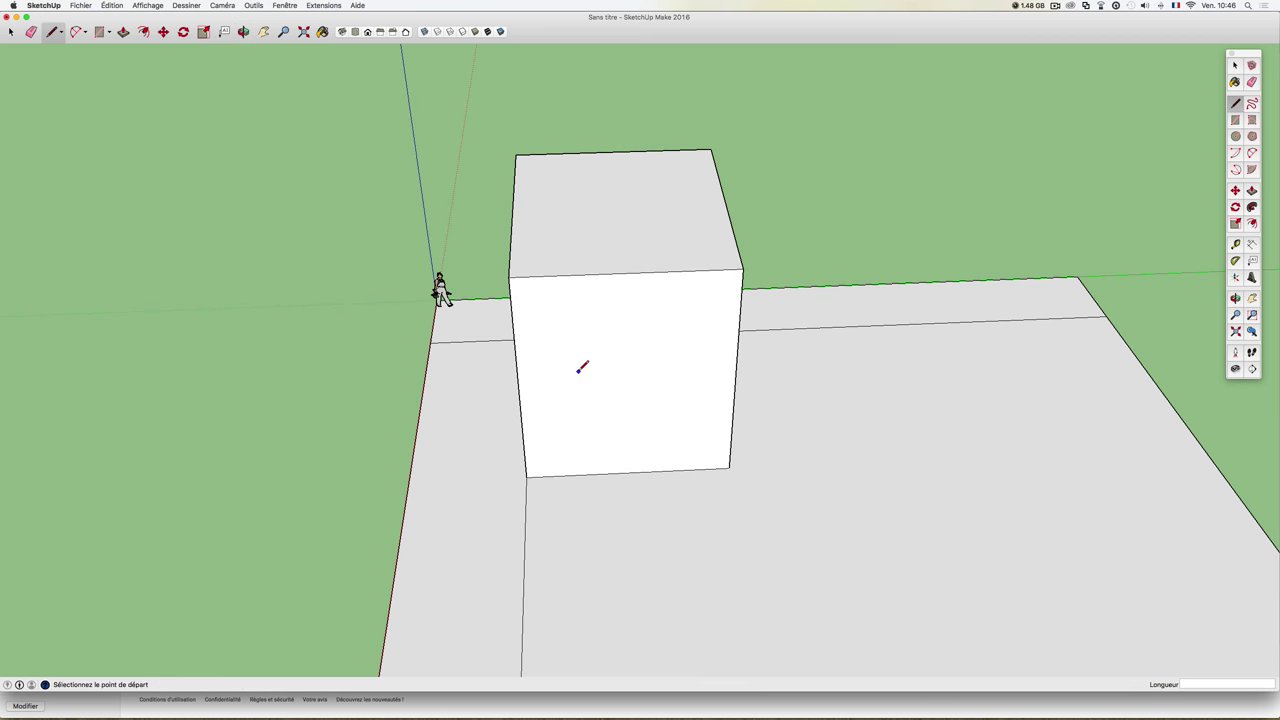
{"action": "left_click", "coordinate": [517, 371]}
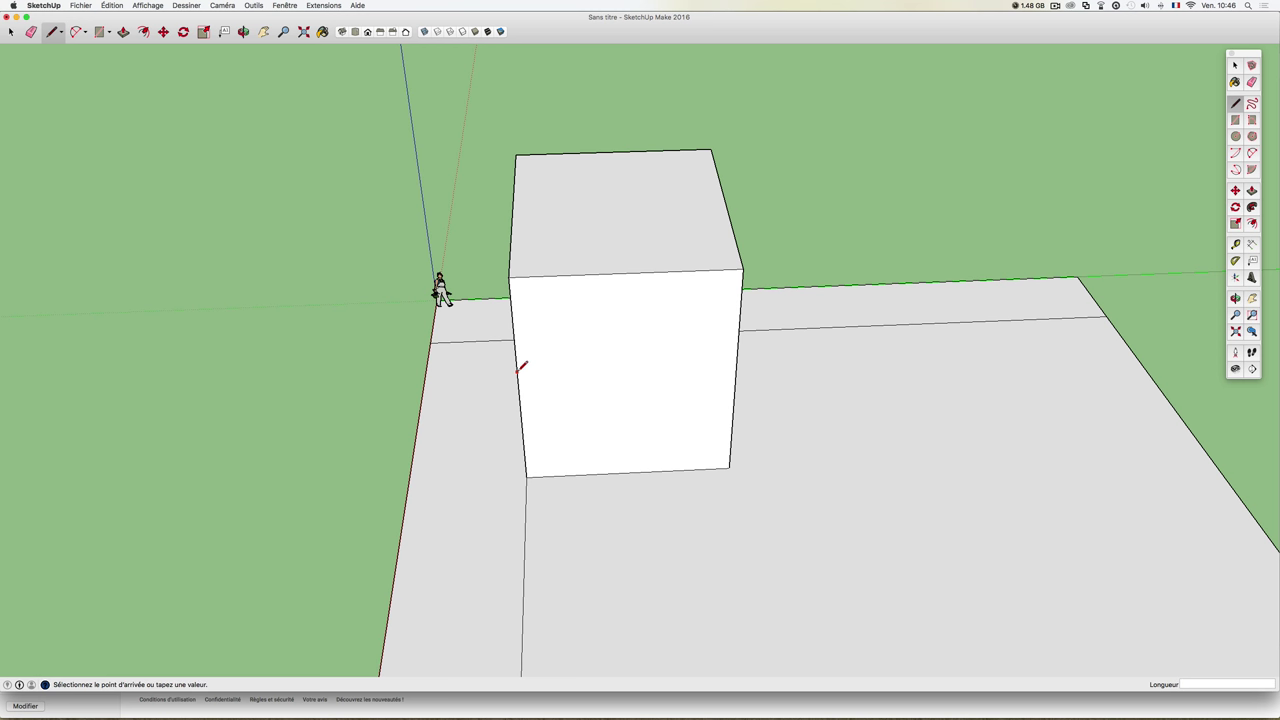
{"action": "left_click", "coordinate": [604, 368]}
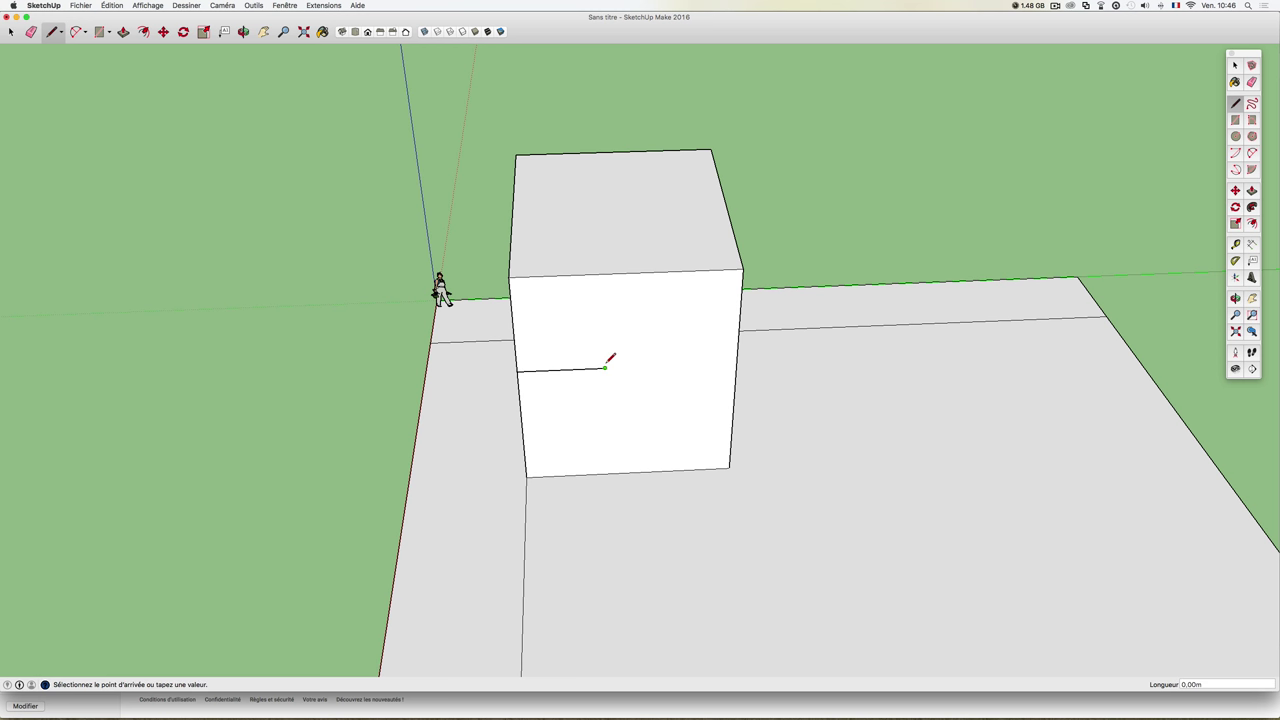
{"action": "left_click", "coordinate": [607, 472]}
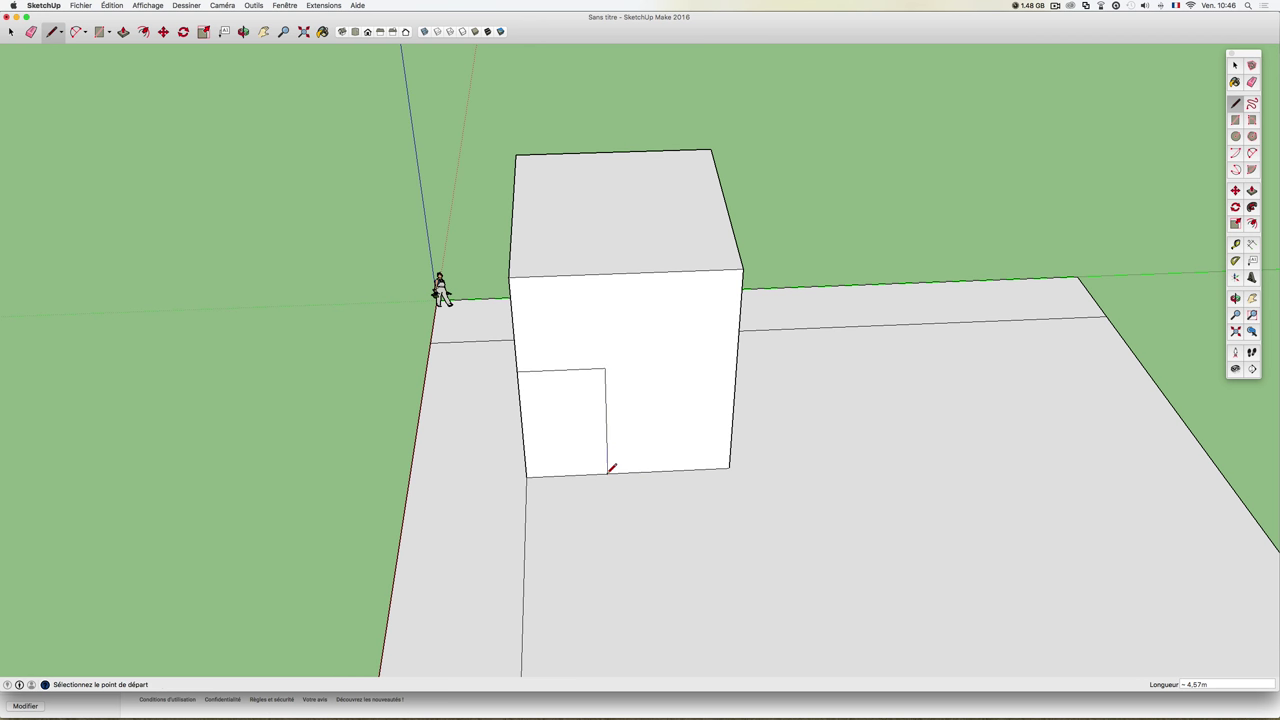
{"action": "left_click", "coordinate": [604, 368]}
{"action": "left_click", "coordinate": [735, 362]}
{"action": "mouse_move", "coordinate": [652, 386]}
{"action": "middle_mouse_down"}
{"action": "mouse_move", "coordinate": [746, 443]}
{"action": "mouse_move", "coordinate": [657, 356]}
{"action": "middle_mouse_up"}
Draw a diagonal to the box's top-right corner and a line from the top-left corner meeting it
{"action": "left_click", "coordinate": [634, 360]}
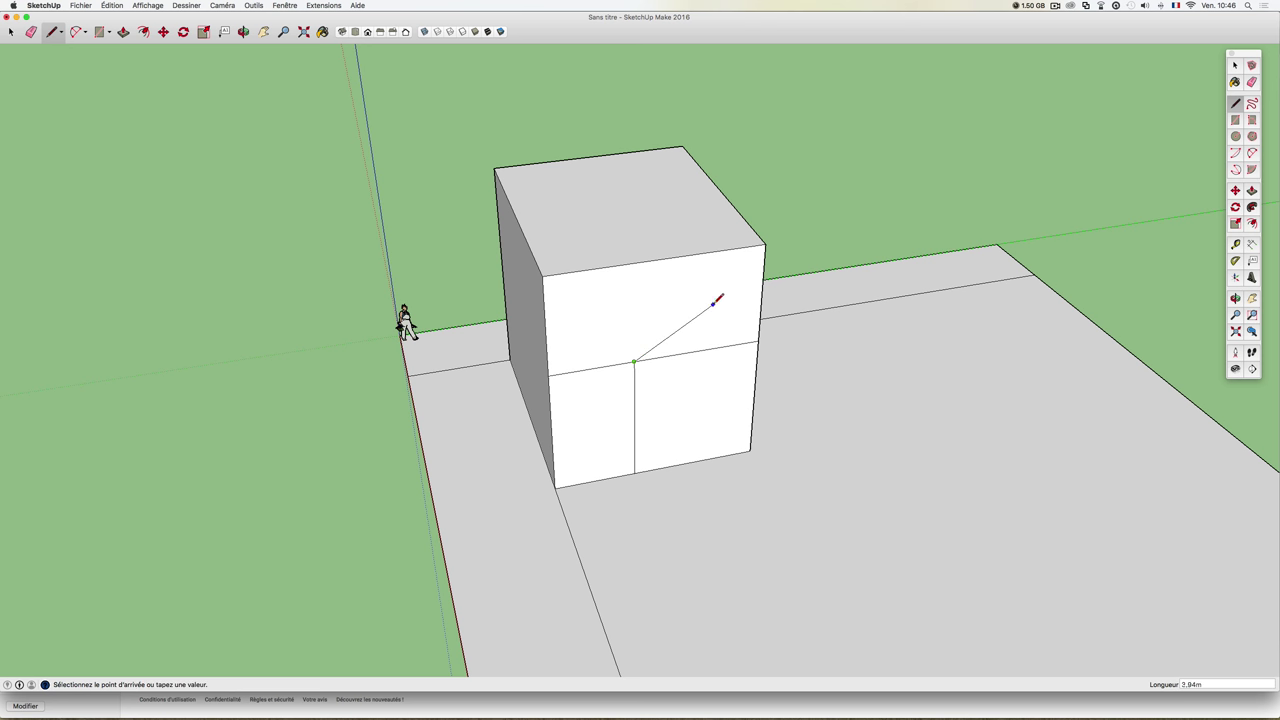
{"action": "left_click", "coordinate": [765, 244]}
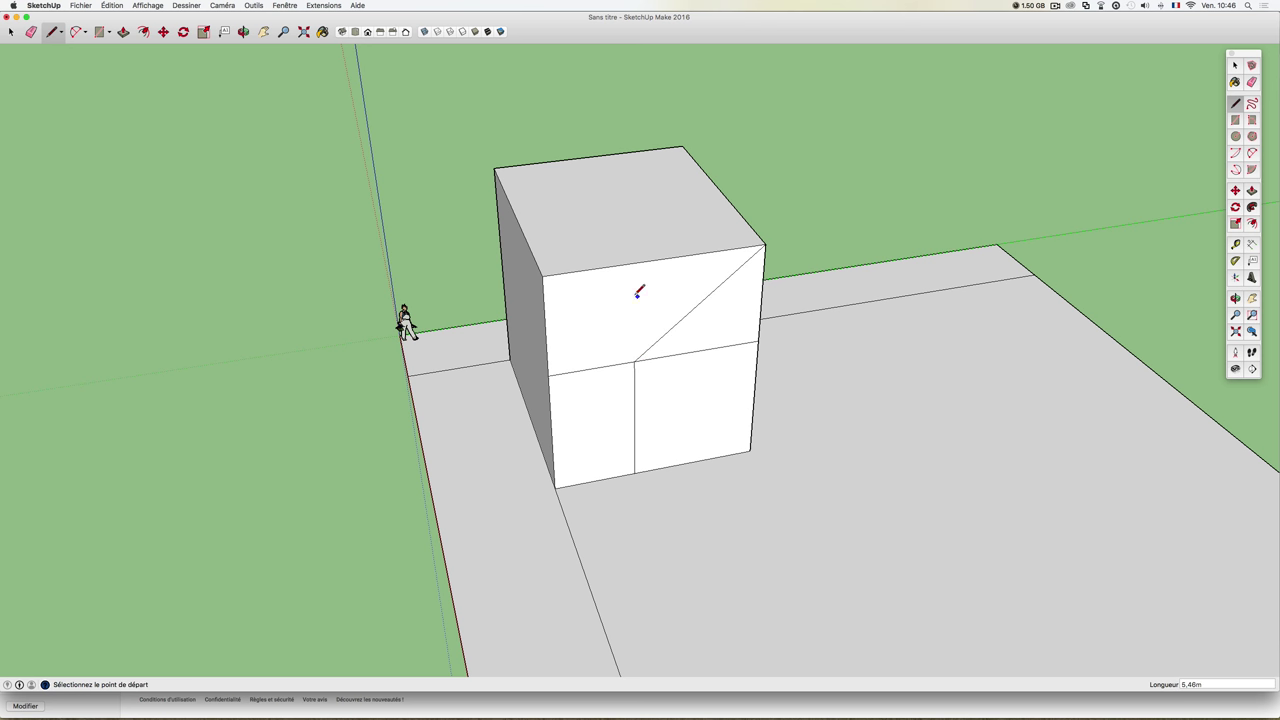
{"action": "left_click", "coordinate": [543, 276]}
{"action": "left_click", "coordinate": [687, 312]}
{"action": "mouse_move", "coordinate": [576, 340]}
{"action": "middle_mouse_down"}
{"action": "mouse_move", "coordinate": [766, 320]}
{"action": "mouse_move", "coordinate": [753, 351]}
{"action": "mouse_move", "coordinate": [508, 363]}
{"action": "mouse_move", "coordinate": [683, 345]}
{"action": "mouse_move", "coordinate": [709, 374]}
{"action": "mouse_move", "coordinate": [834, 371]}
{"action": "mouse_move", "coordinate": [634, 377]}
{"action": "mouse_move", "coordinate": [729, 280]}
{"action": "mouse_move", "coordinate": [729, 257]}
{"action": "mouse_move", "coordinate": [689, 293]}
{"action": "mouse_move", "coordinate": [663, 289]}
{"action": "mouse_move", "coordinate": [746, 303]}
{"action": "middle_mouse_up"}
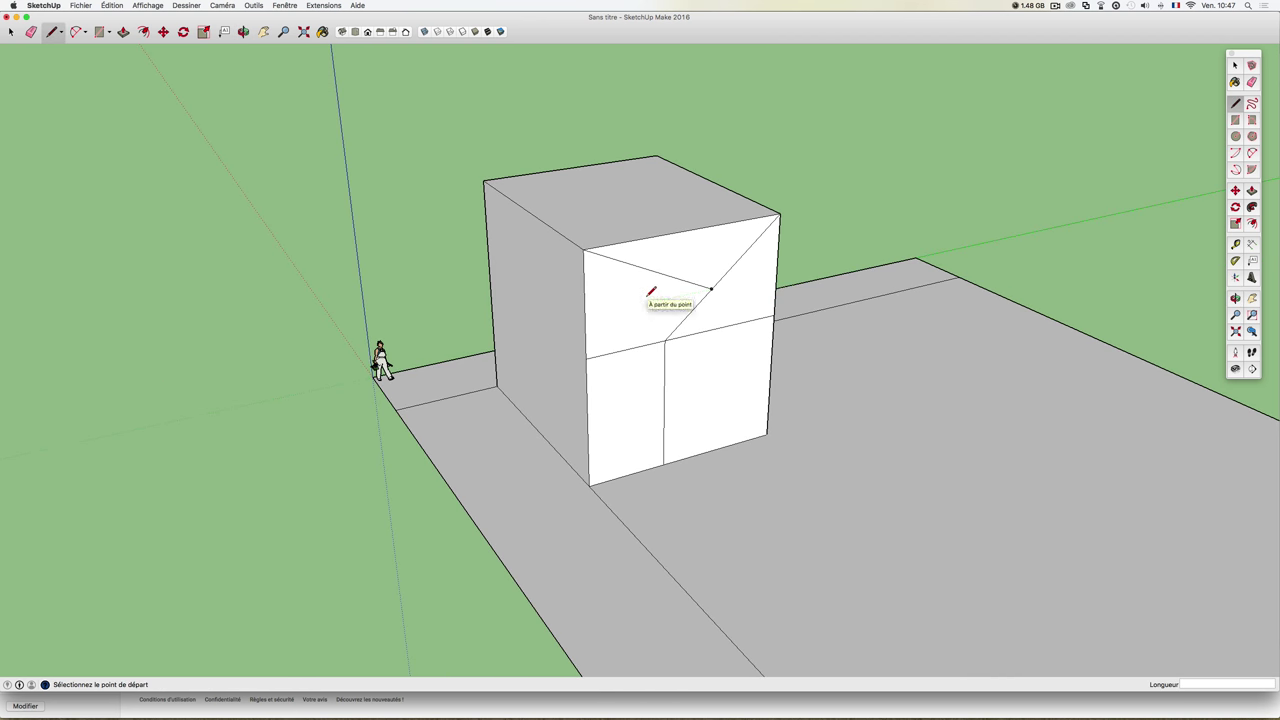
{"action": "mouse_move", "coordinate": [651, 292]}
{"action": "middle_mouse_down"}
{"action": "mouse_move", "coordinate": [708, 308]}
{"action": "mouse_move", "coordinate": [628, 300]}
{"action": "mouse_move", "coordinate": [745, 314]}
{"action": "mouse_move", "coordinate": [666, 317]}
{"action": "mouse_move", "coordinate": [814, 323]}
{"action": "mouse_move", "coordinate": [684, 328]}
{"action": "middle_mouse_up"}
{"action": "mouse_move", "coordinate": [793, 328]}
{"action": "middle_mouse_down"}
{"action": "mouse_move", "coordinate": [486, 306]}
{"action": "mouse_move", "coordinate": [623, 342]}
{"action": "mouse_move", "coordinate": [680, 334]}
{"action": "middle_mouse_up"}
{"action": "key", "text": "l"}
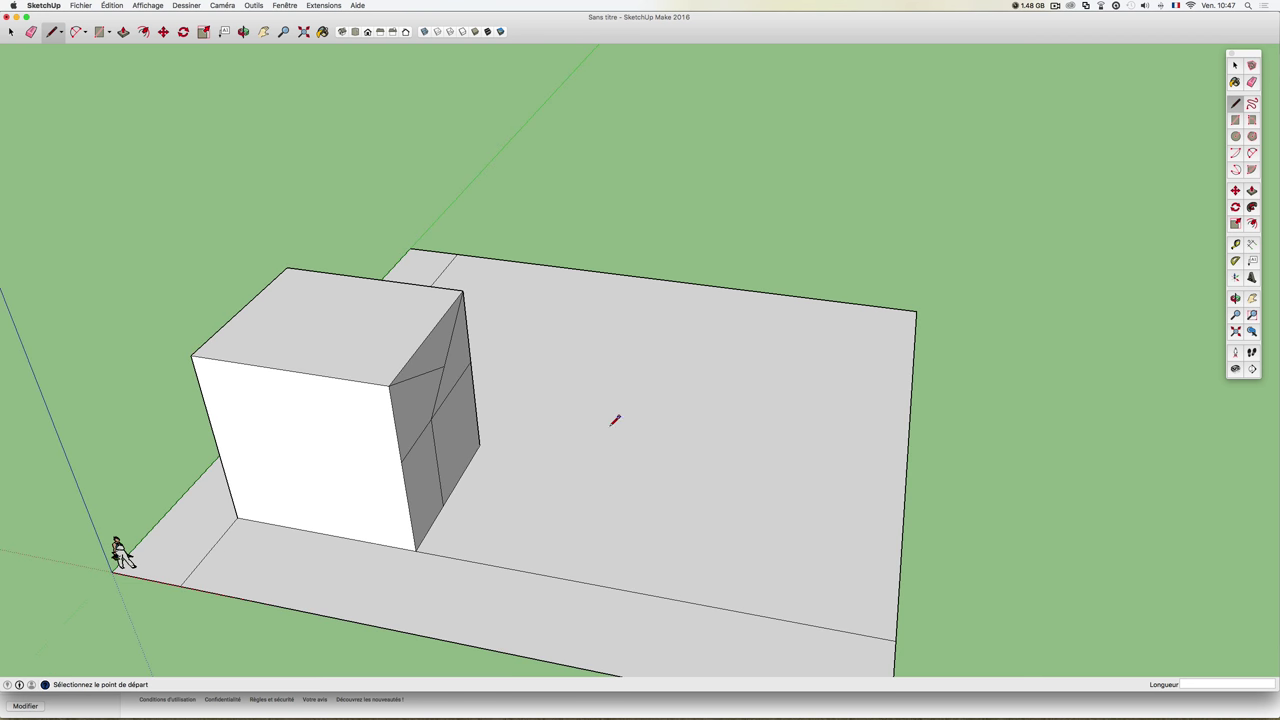
Draw an edge on the base from the box's bottom corner to the base's far edge
{"action": "left_click", "coordinate": [479, 445]}
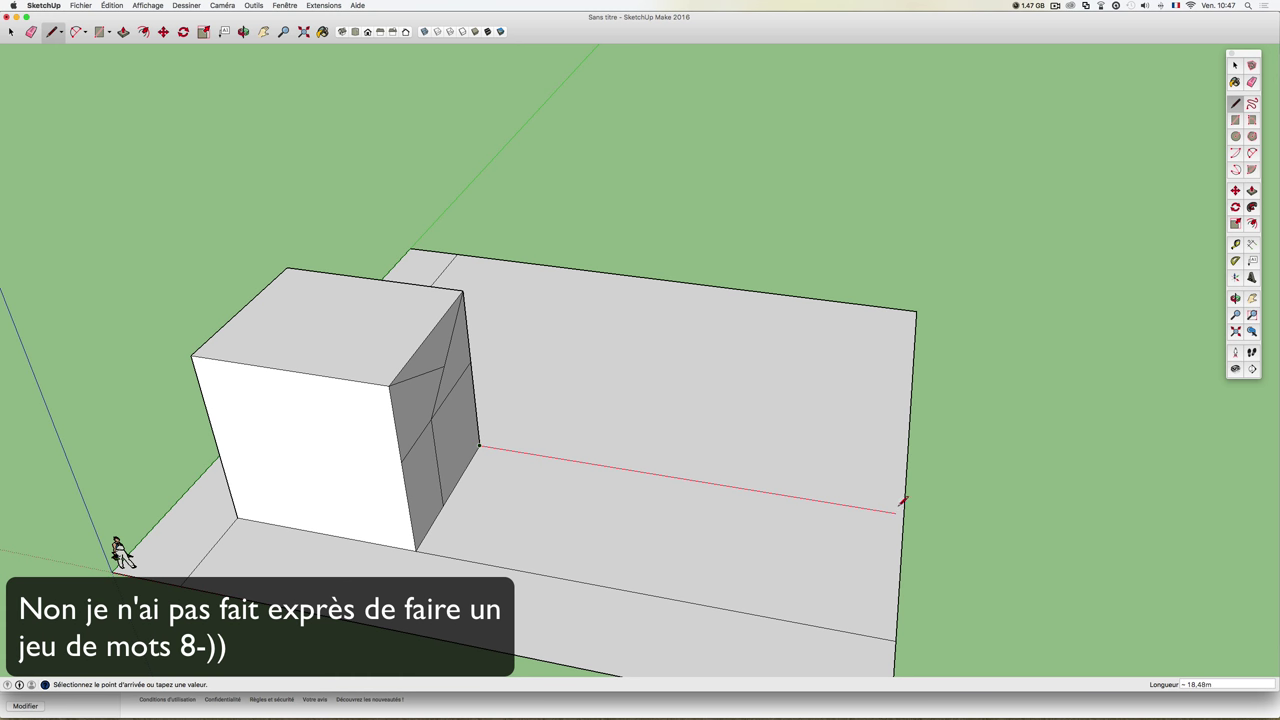
{"action": "left_click", "coordinate": [904, 513]}
{"action": "key", "text": "o"}
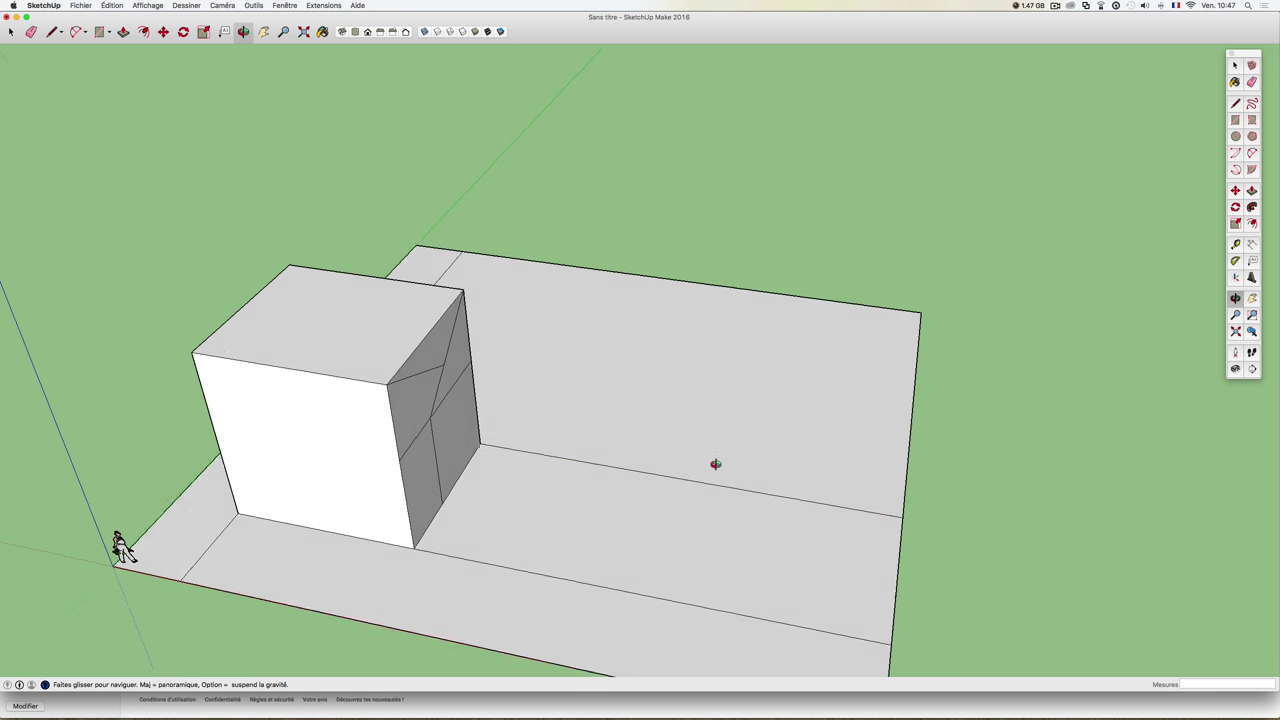
{"action": "mouse_move", "coordinate": [714, 463]}
{"action": "left_mouse_down"}
{"action": "mouse_move", "coordinate": [584, 480]}
{"action": "mouse_move", "coordinate": [562, 473]}
{"action": "mouse_move", "coordinate": [570, 458]}
{"action": "left_mouse_up"}
{"action": "key", "text": "l"}
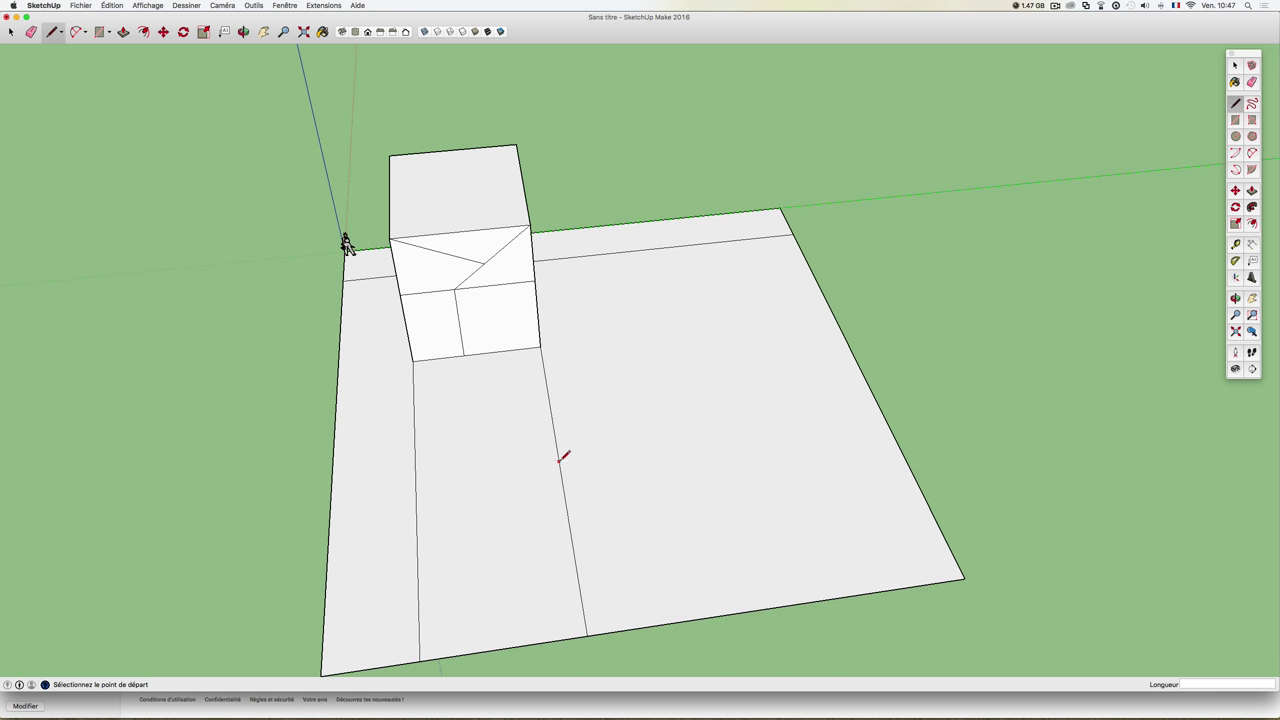
Draw a second line across the base from the edge beside the box to the front edge
{"action": "left_click", "coordinate": [559, 461]}
{"action": "left_click", "coordinate": [886, 414]}
{"action": "mouse_move", "coordinate": [814, 443]}
{"action": "middle_mouse_down"}
{"action": "mouse_move", "coordinate": [849, 506]}
{"action": "mouse_move", "coordinate": [808, 486]}
{"action": "mouse_move", "coordinate": [872, 489]}
{"action": "middle_mouse_up"}
{"action": "mouse_move", "coordinate": [863, 446]}
{"action": "middle_mouse_down"}
{"action": "mouse_move", "coordinate": [666, 503]}
{"action": "mouse_move", "coordinate": [657, 531]}
{"action": "mouse_move", "coordinate": [622, 525]}
{"action": "middle_mouse_up"}
{"action": "left_click", "coordinate": [666, 475]}
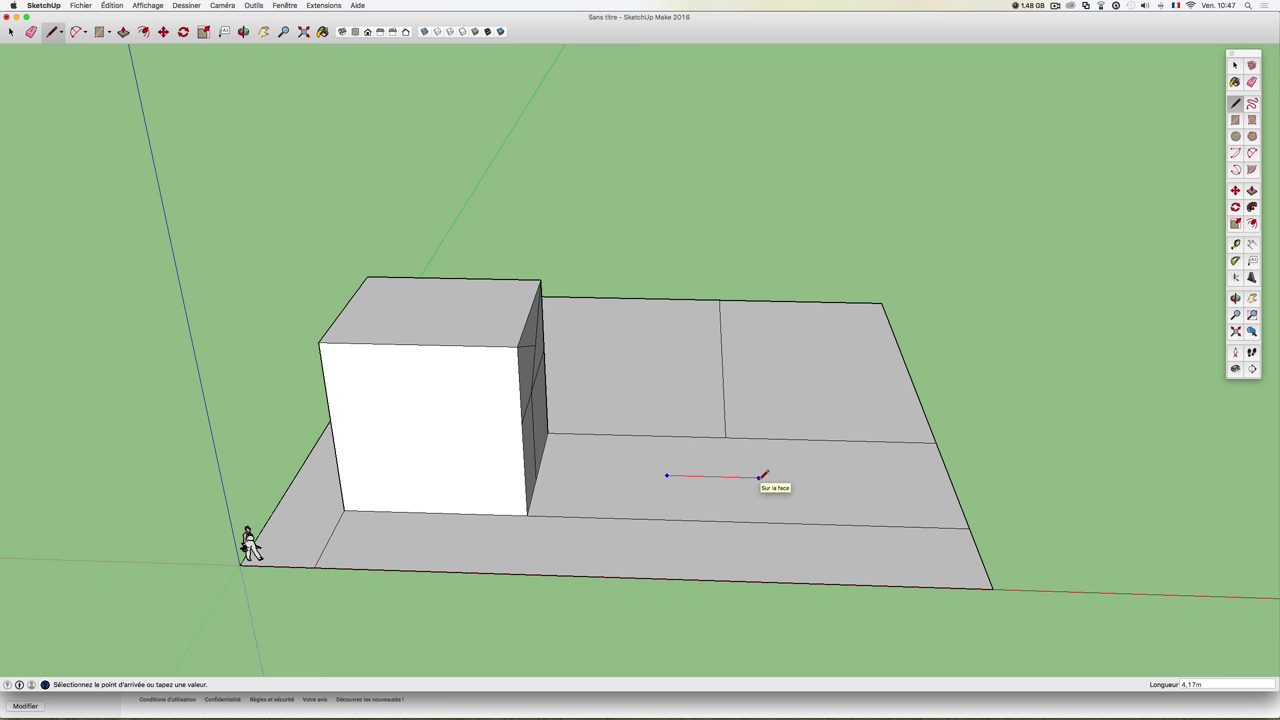
Draw a 3 m edge on the open base in front of the box, locked to the red axis
{"action": "key", "text": "Escape"}
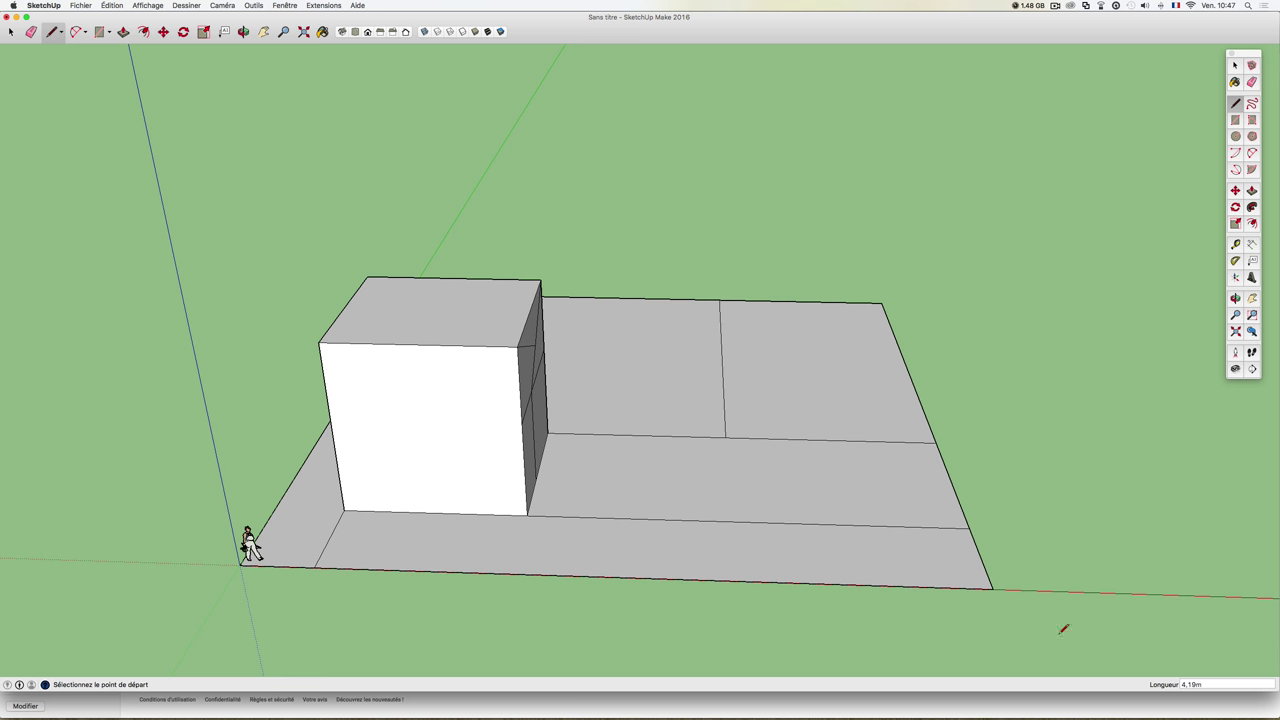
{"action": "left_click", "coordinate": [703, 489]}
{"action": "key", "text": "Tab"}
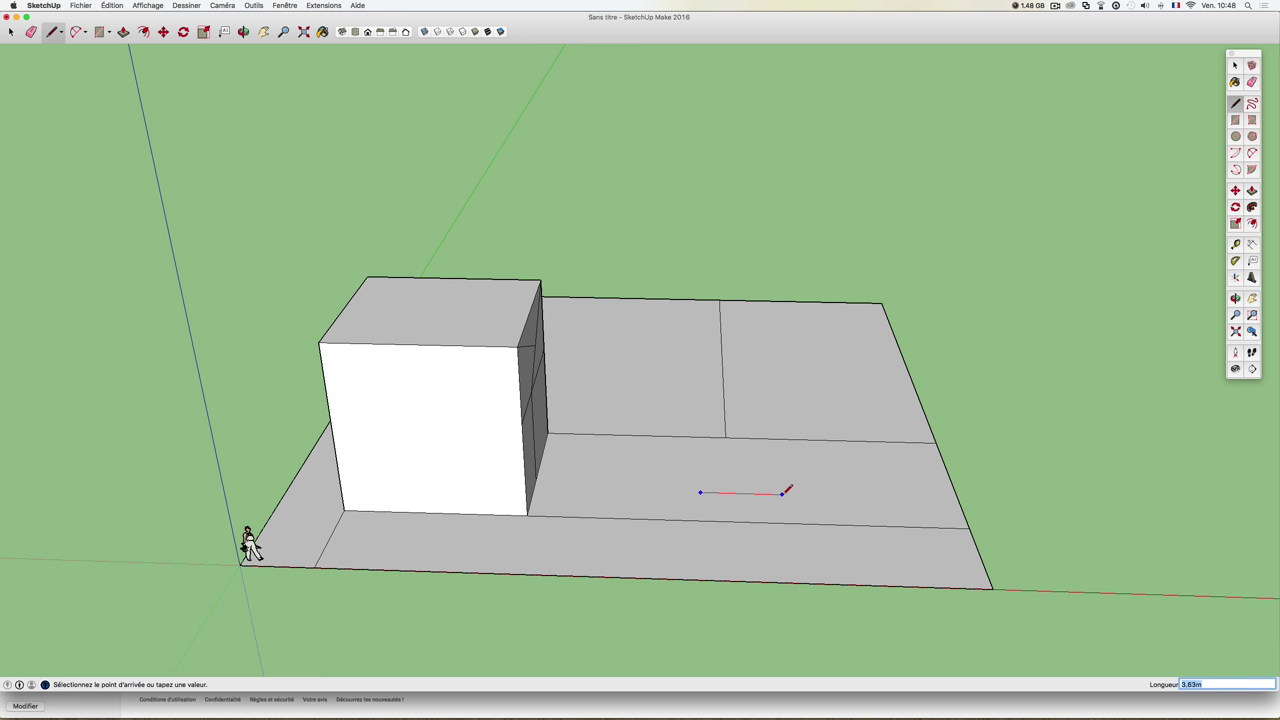
{"action": "key", "text": "shift"}
{"action": "type", "text": "3"}
{"action": "key", "text": "Return"}
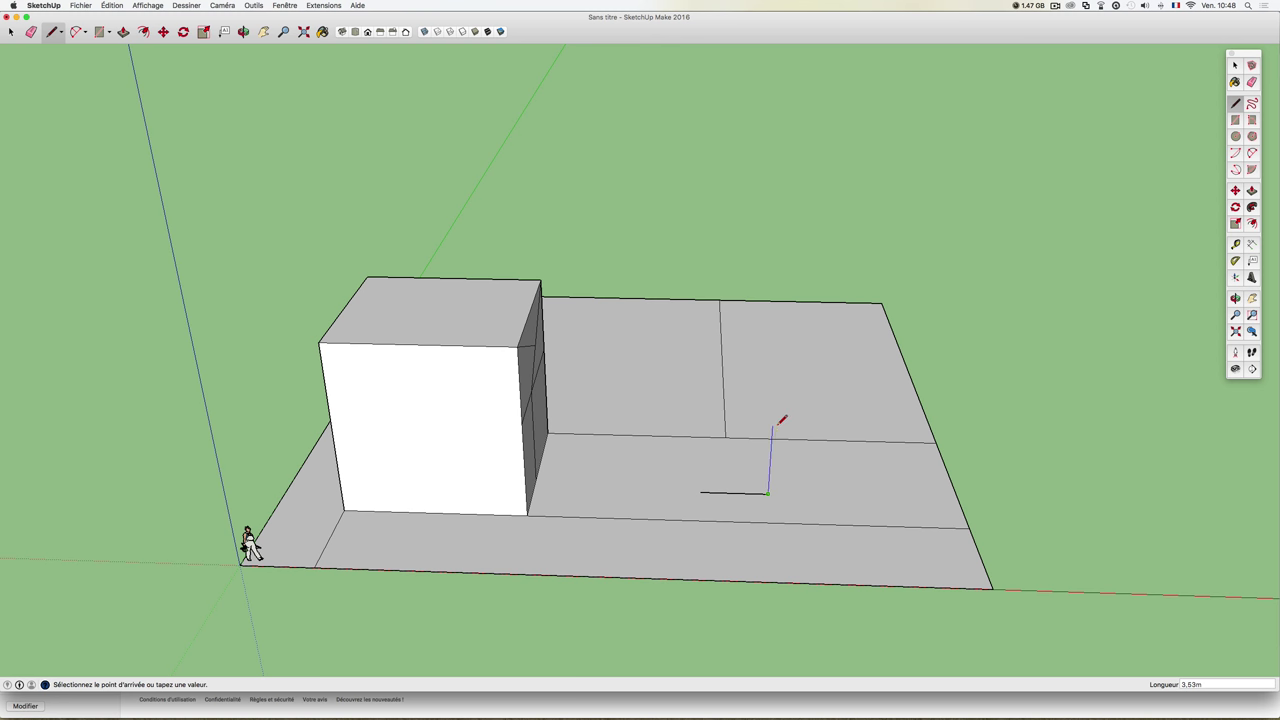
{"action": "key", "text": "o"}
{"action": "middle_click_drag", "start_coordinate": [804, 463], "coordinate": [571, 491]}
Draw the triangle's second side and close it back at its starting corner
{"action": "middle_click_drag", "start_coordinate": [631, 520], "coordinate": [591, 526]}
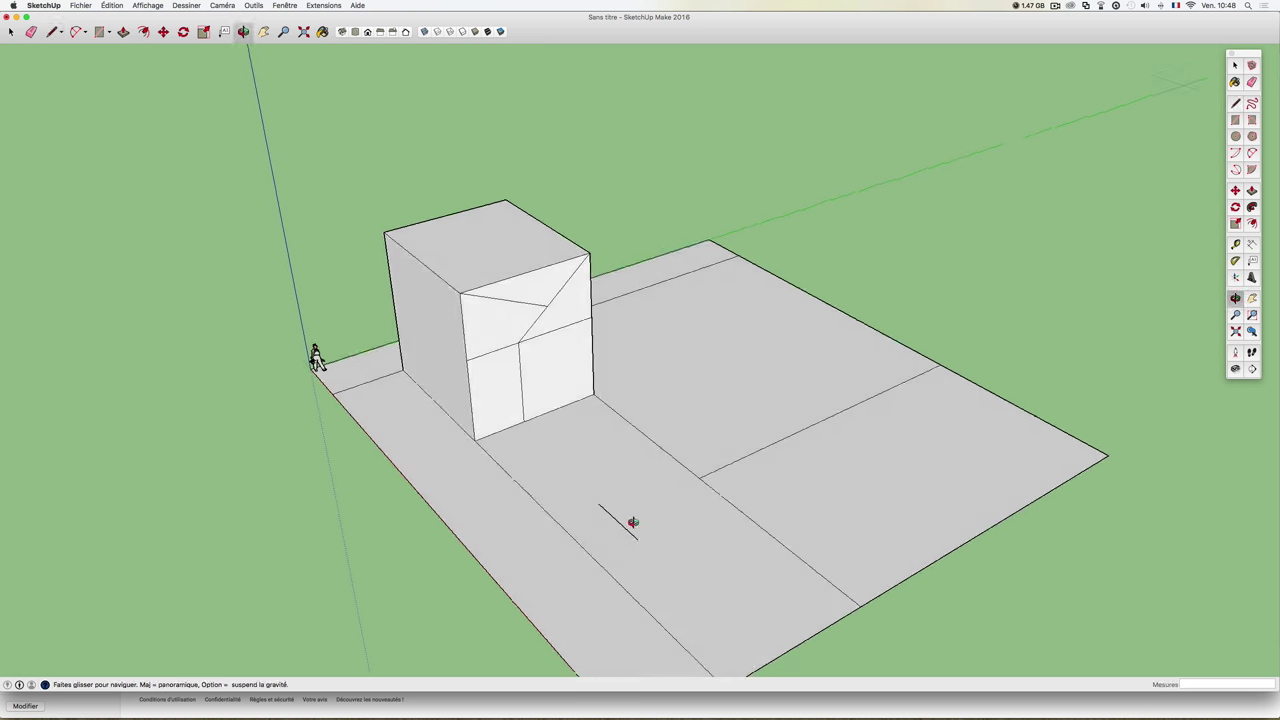
{"action": "scroll", "coordinate": [598, 524], "scroll_direction": "up", "scroll_amount": 3}
{"action": "scroll", "coordinate": [597, 524], "scroll_direction": "up", "scroll_amount": 2}
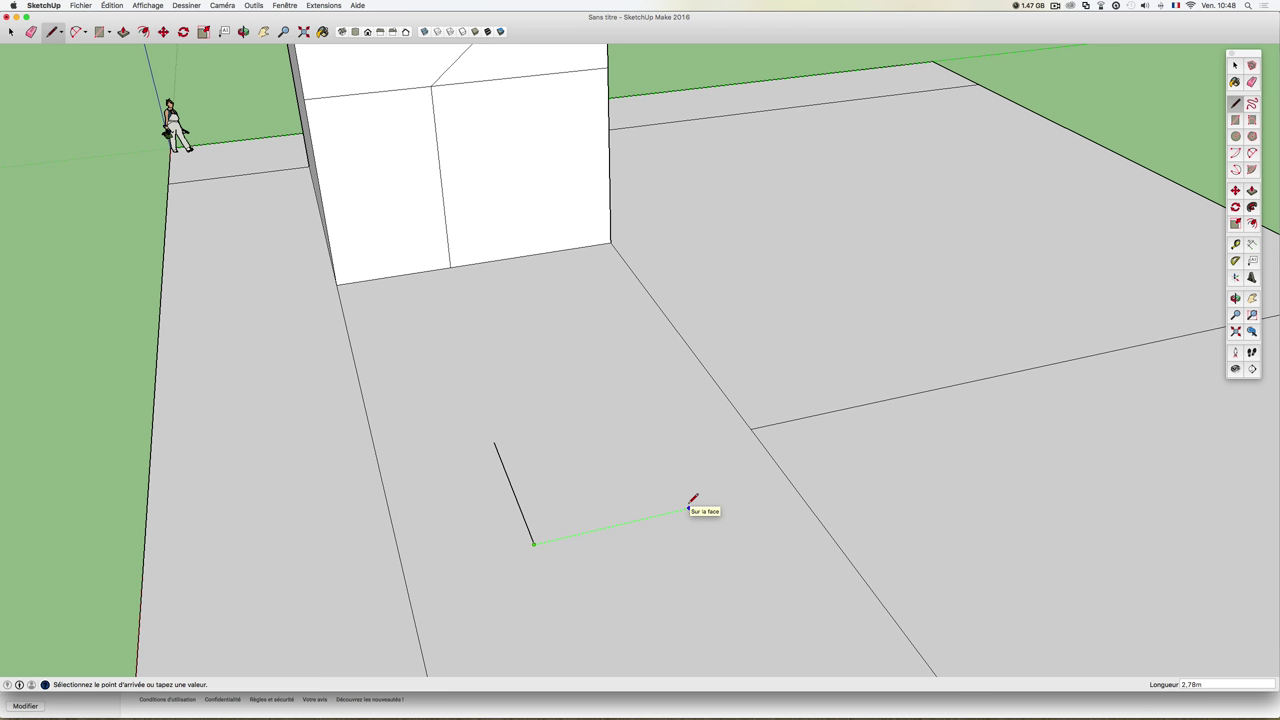
{"action": "left_click", "coordinate": [659, 449]}
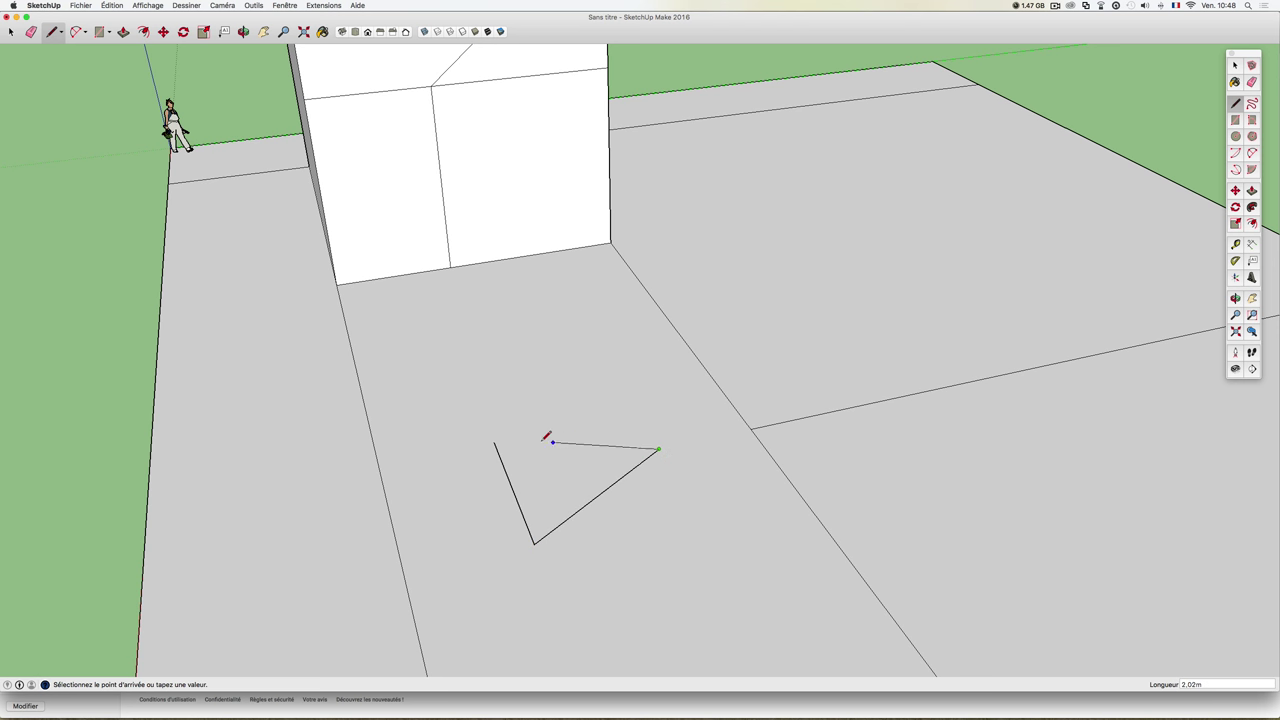
{"action": "left_click", "coordinate": [494, 442]}
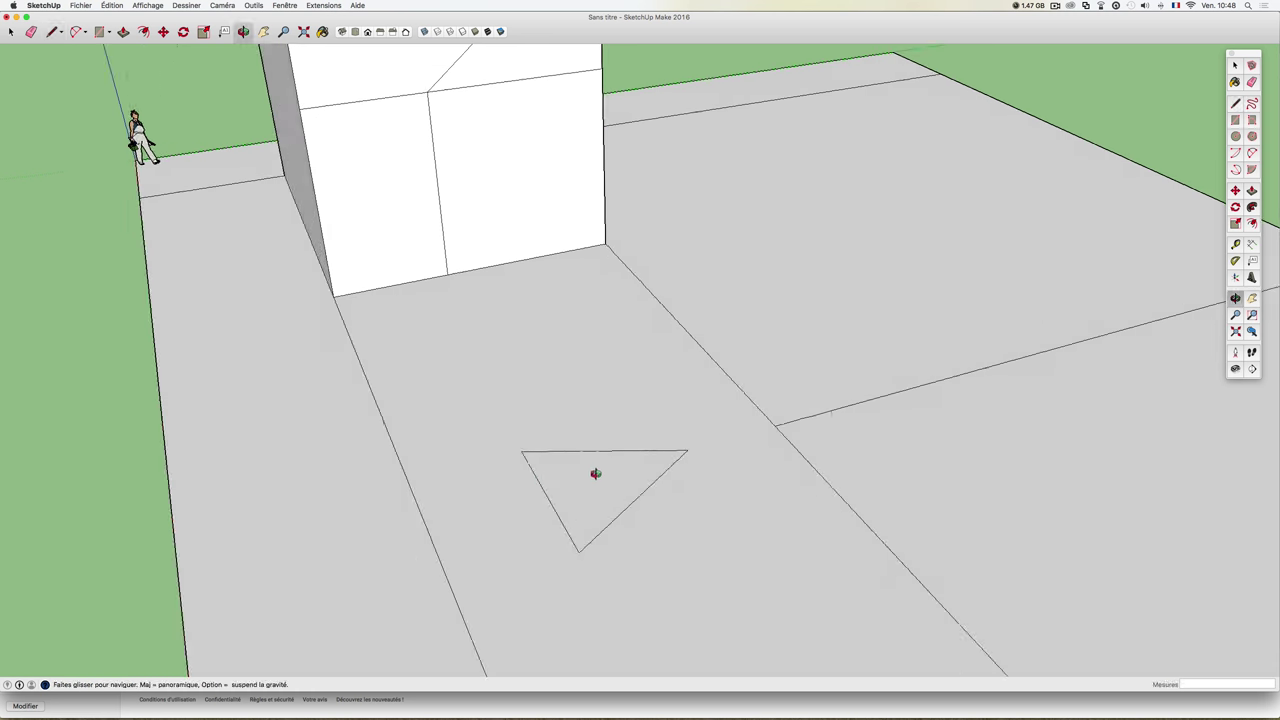
Draw a stepped zigzag of edges out from the triangle's bottom-right corner
{"action": "mouse_move", "coordinate": [494, 442]}
{"action": "middle_mouse_down"}
{"action": "mouse_move", "coordinate": [845, 495]}
{"action": "mouse_move", "coordinate": [955, 480]}
{"action": "middle_mouse_up"}
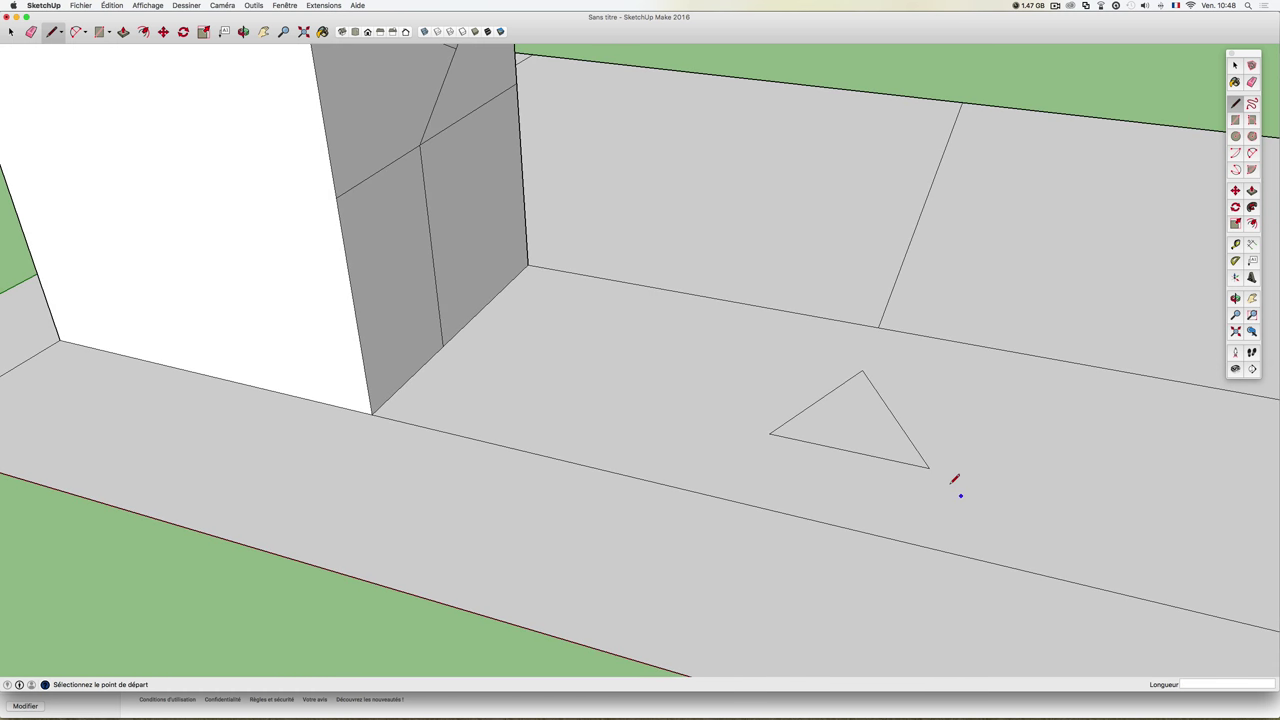
{"action": "left_click", "coordinate": [930, 467]}
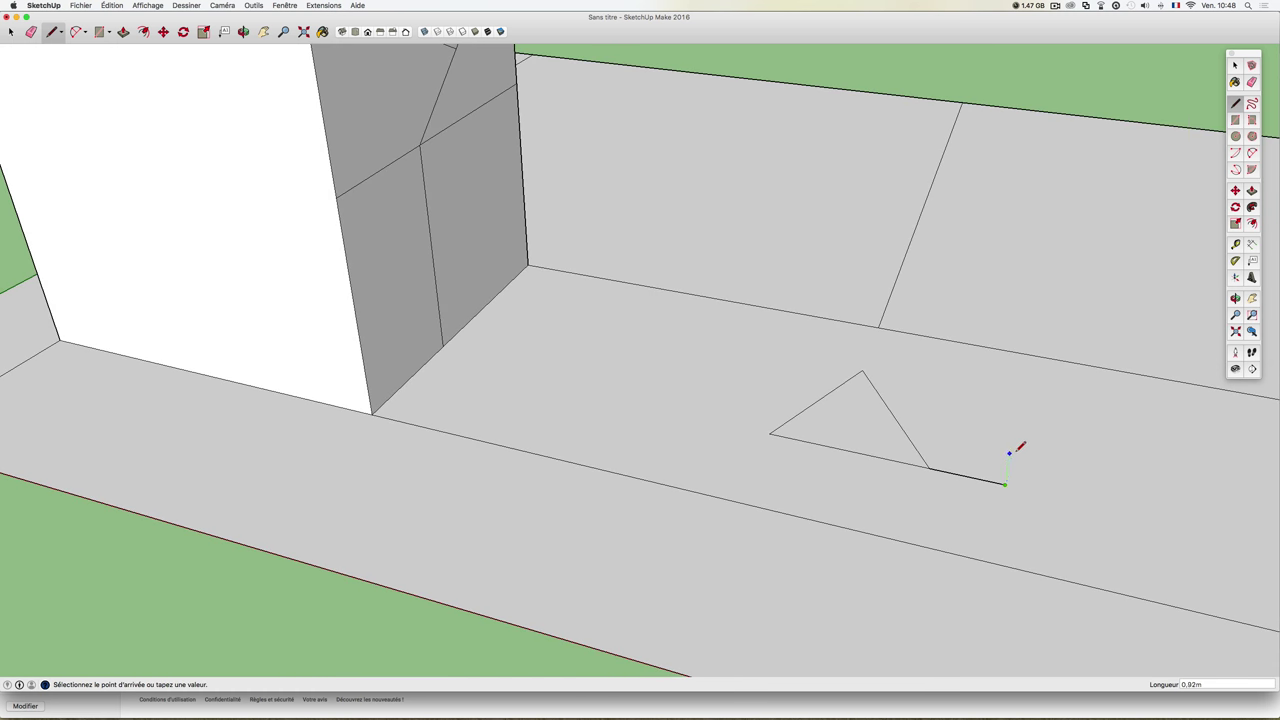
{"action": "left_click", "coordinate": [1013, 449]}
{"action": "left_click", "coordinate": [1061, 459]}
{"action": "left_click", "coordinate": [1063, 432]}
{"action": "middle_click_drag", "start_coordinate": [1114, 414], "coordinate": [951, 455], "text": "shift"}
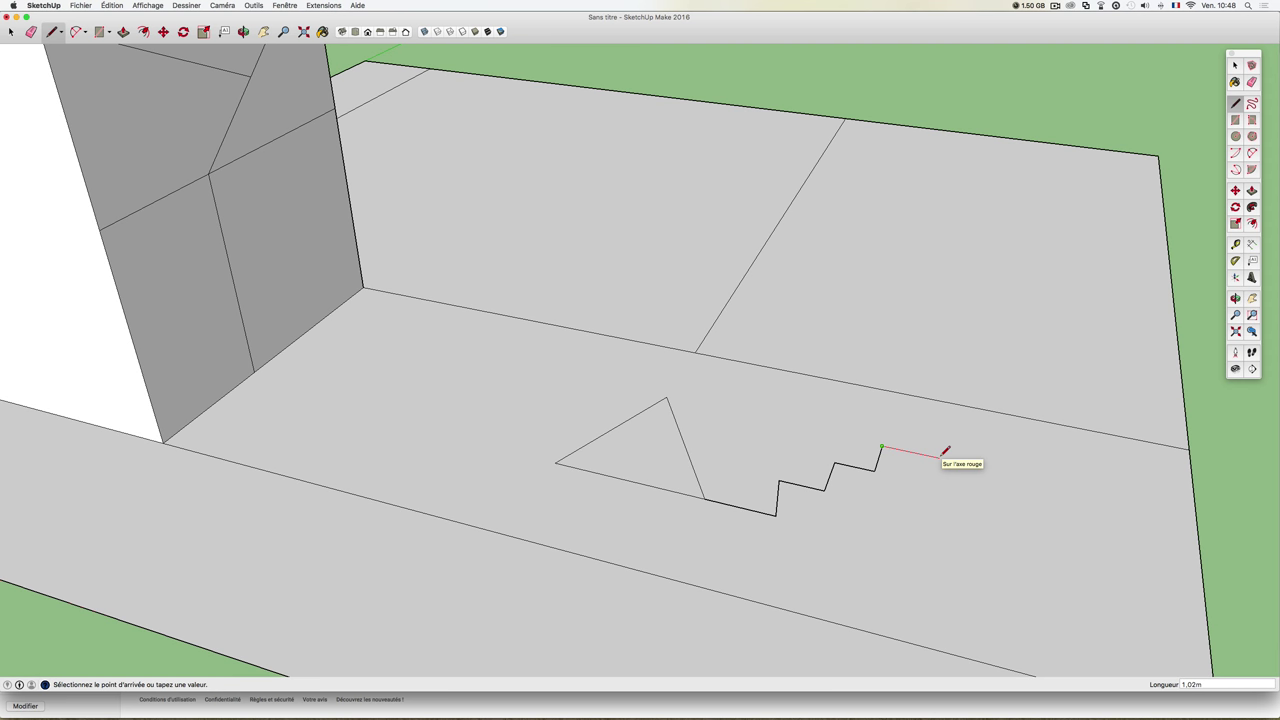
{"action": "key", "text": "Escape"}
{"action": "middle_click_drag", "start_coordinate": [958, 452], "coordinate": [966, 451]}
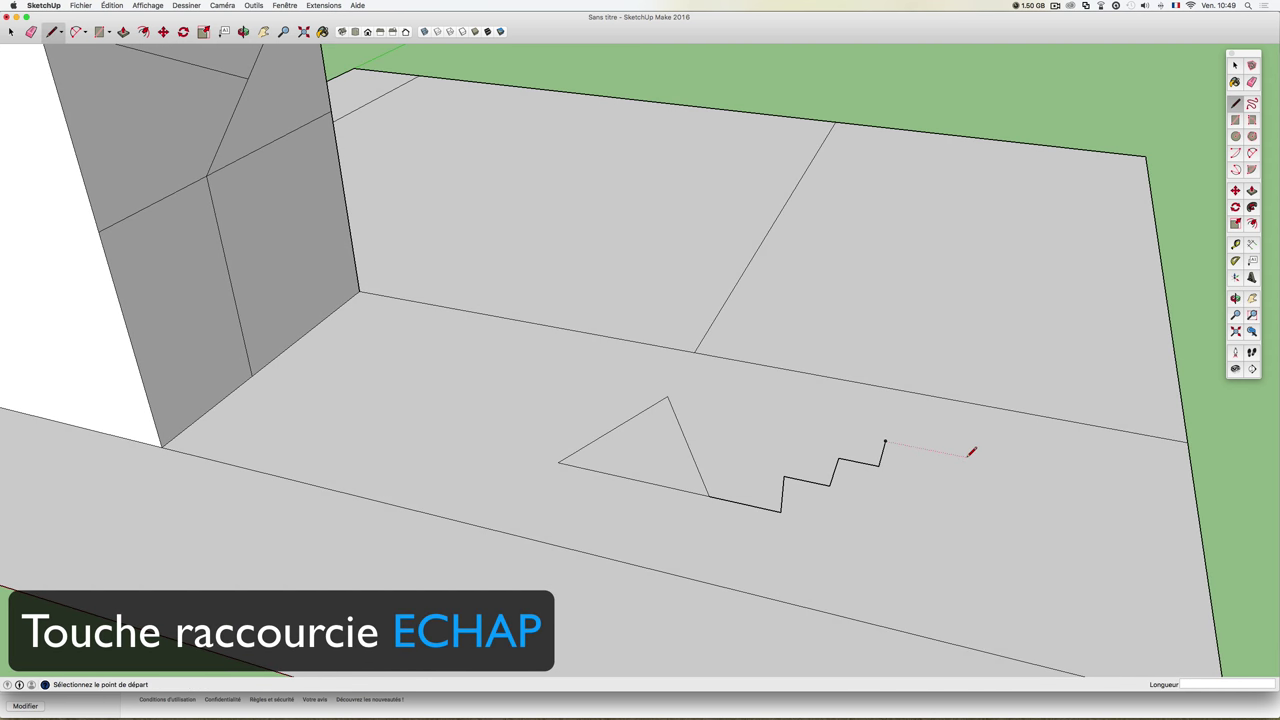
{"action": "left_click", "coordinate": [970, 452]}
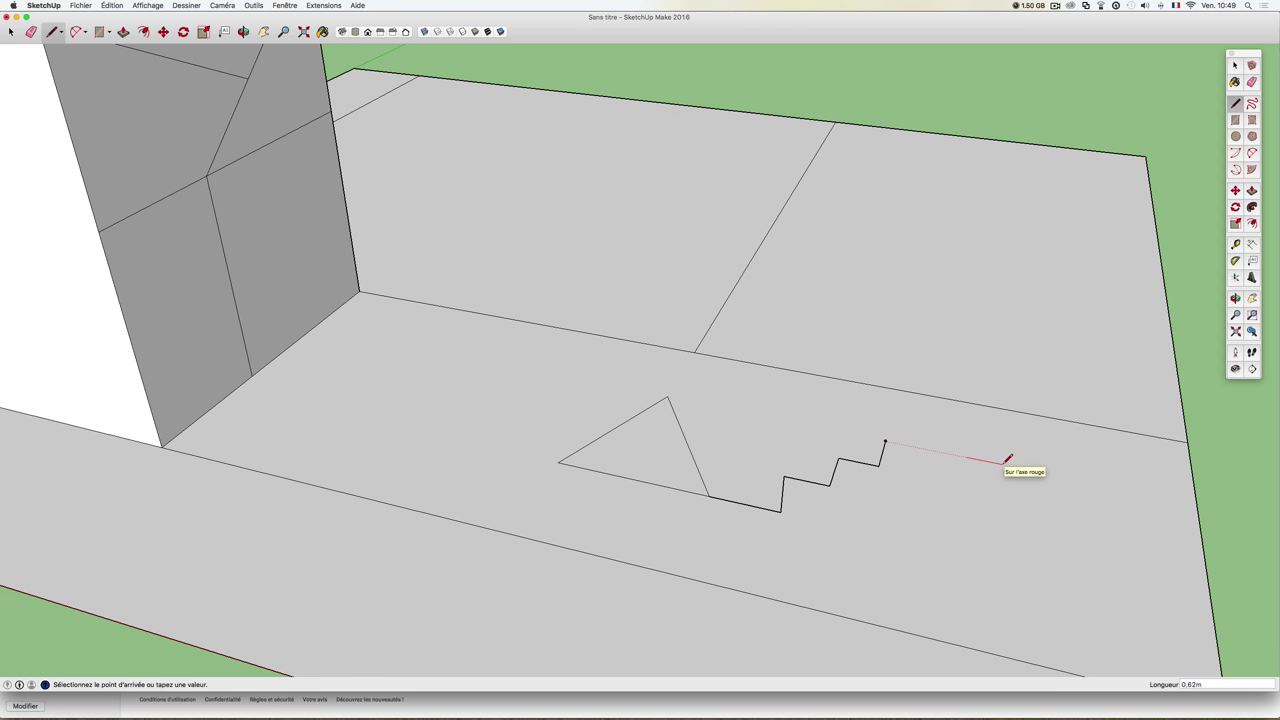
{"action": "mouse_move", "coordinate": [1008, 460]}
{"action": "middle_mouse_down"}
{"action": "mouse_move", "coordinate": [723, 309]}
{"action": "mouse_move", "coordinate": [789, 286]}
{"action": "mouse_move", "coordinate": [657, 298]}
{"action": "mouse_move", "coordinate": [829, 309]}
{"action": "mouse_move", "coordinate": [823, 274]}
{"action": "mouse_move", "coordinate": [894, 245]}
{"action": "mouse_move", "coordinate": [937, 289]}
{"action": "mouse_move", "coordinate": [966, 294]}
{"action": "mouse_move", "coordinate": [810, 298]}
{"action": "mouse_move", "coordinate": [823, 323]}
{"action": "mouse_move", "coordinate": [800, 331]}
{"action": "mouse_move", "coordinate": [829, 340]}
{"action": "mouse_move", "coordinate": [822, 362]}
{"action": "middle_mouse_up"}
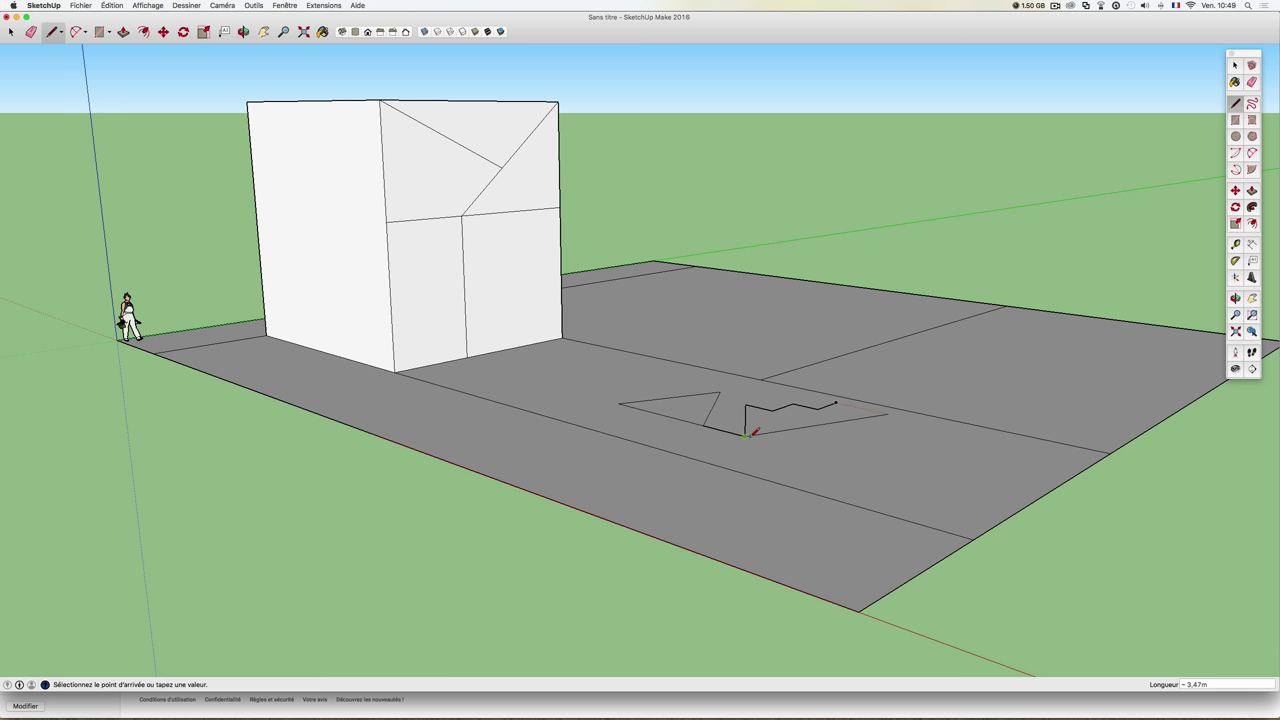
{"action": "mouse_move", "coordinate": [814, 426]}
{"action": "middle_mouse_down"}
{"action": "mouse_move", "coordinate": [894, 449]}
{"action": "mouse_move", "coordinate": [771, 451]}
{"action": "mouse_move", "coordinate": [837, 531]}
{"action": "mouse_move", "coordinate": [862, 472]}
{"action": "mouse_move", "coordinate": [894, 466]}
{"action": "mouse_move", "coordinate": [871, 466]}
{"action": "mouse_move", "coordinate": [717, 340]}
{"action": "middle_mouse_up"}
{"action": "scroll", "coordinate": [857, 443], "scroll_direction": "up", "scroll_amount": 2}
{"action": "scroll", "coordinate": [847, 428], "scroll_direction": "up", "scroll_amount": 3}
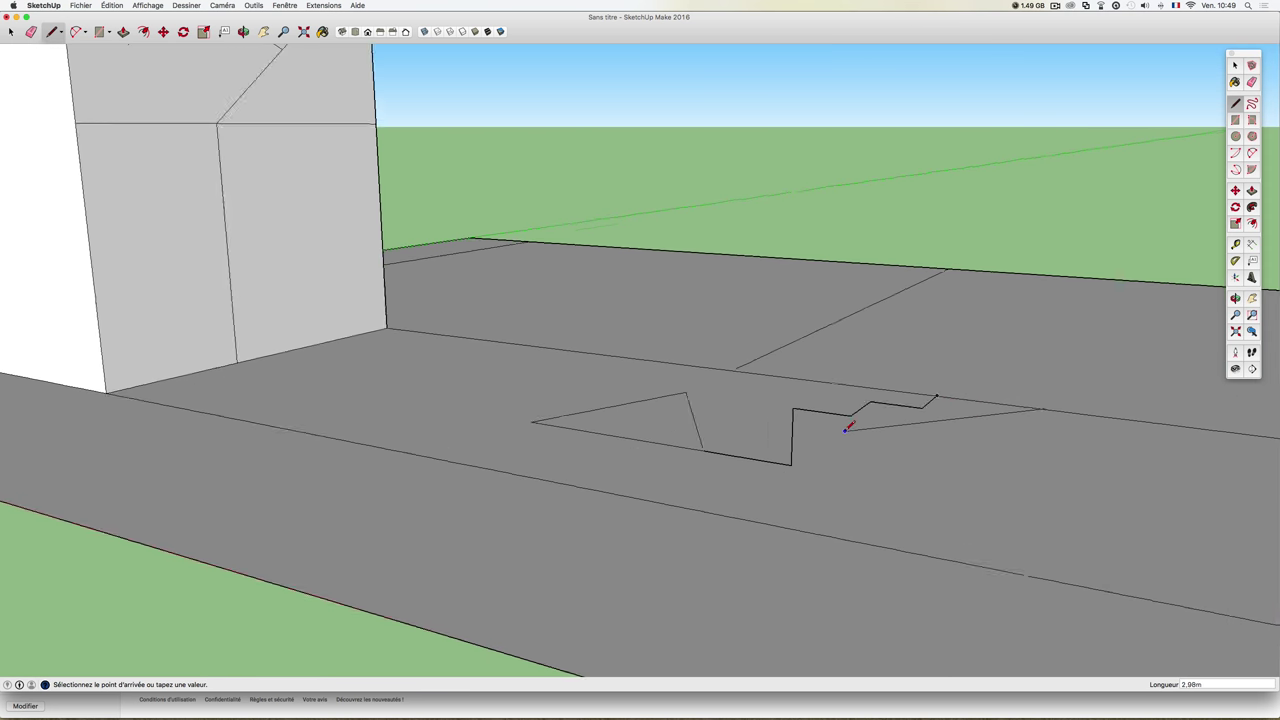
{"action": "middle_click_drag", "start_coordinate": [847, 428], "coordinate": [921, 469]}
{"action": "mouse_move", "coordinate": [927, 463]}
{"action": "middle_mouse_down"}
{"action": "mouse_move", "coordinate": [857, 443]}
{"action": "mouse_move", "coordinate": [878, 468]}
{"action": "middle_mouse_up"}
{"action": "key", "text": "Escape"}
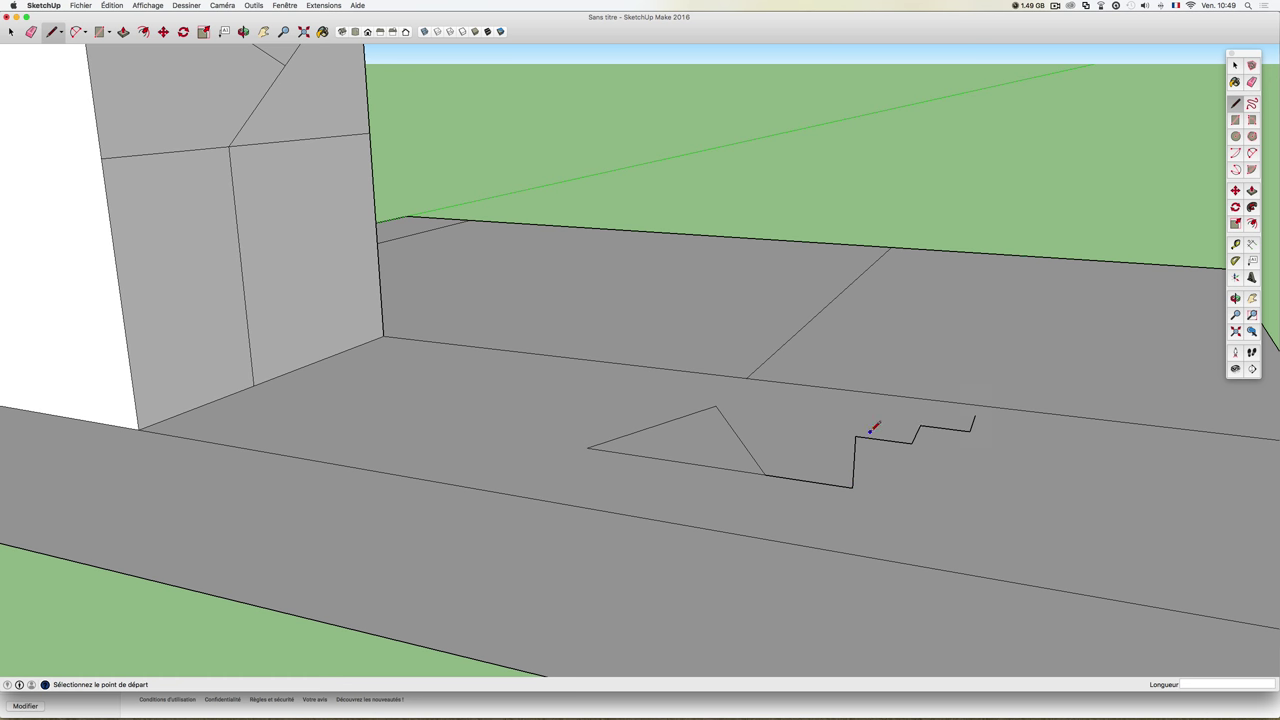
{"action": "mouse_move", "coordinate": [873, 428]}
{"action": "middle_mouse_down"}
{"action": "mouse_move", "coordinate": [909, 554]}
{"action": "mouse_move", "coordinate": [980, 497]}
{"action": "mouse_move", "coordinate": [906, 446]}
{"action": "mouse_move", "coordinate": [930, 473]}
{"action": "mouse_move", "coordinate": [900, 445]}
{"action": "mouse_move", "coordinate": [835, 432]}
{"action": "middle_mouse_up"}
{"action": "scroll", "coordinate": [930, 473], "scroll_direction": "down", "scroll_amount": 5}
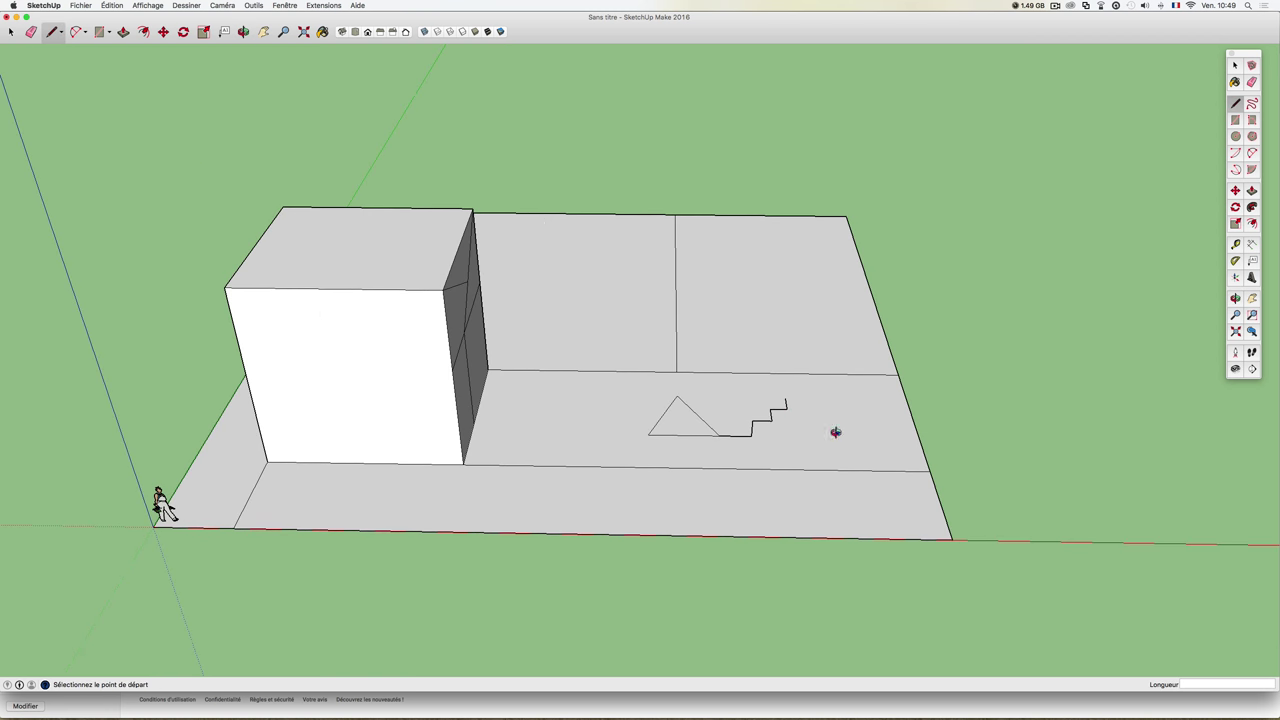